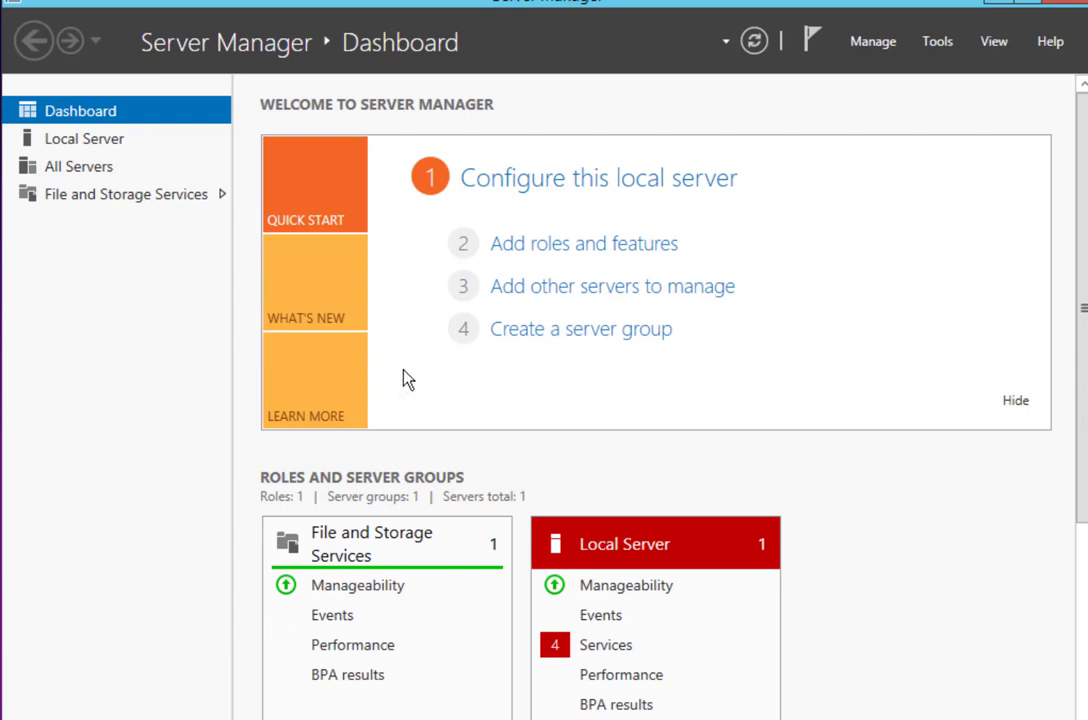
Step: Examine the local server's properties across their full width, and return to the dashboard
left_click(107, 140)
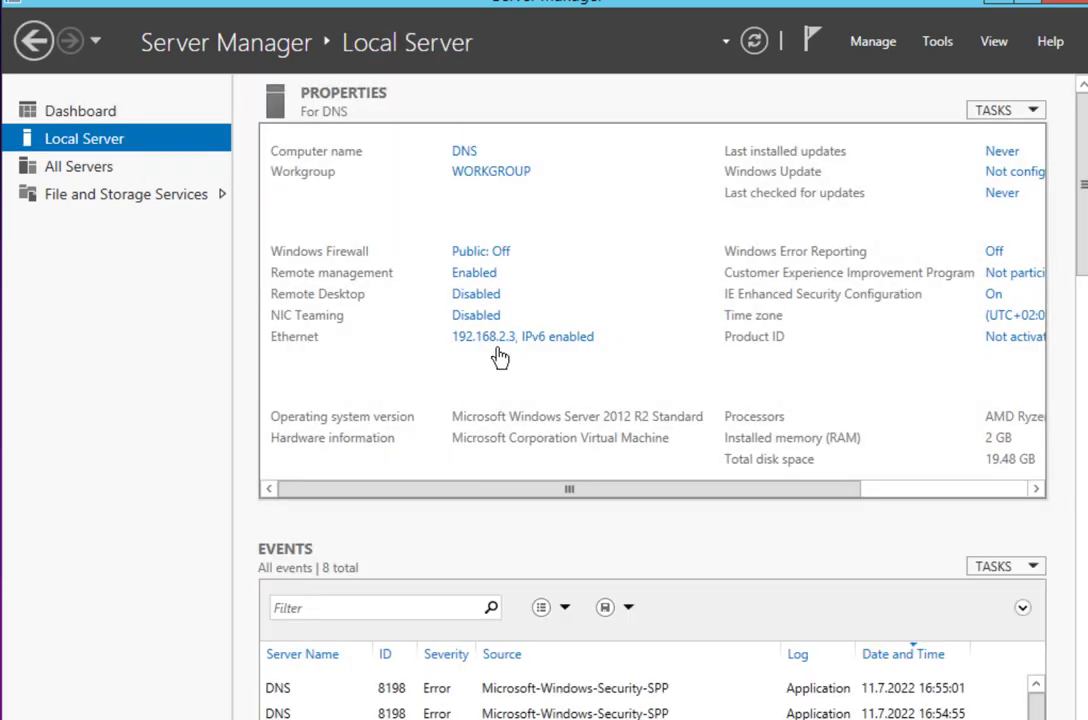
left_click_drag(578, 498, 654, 503)
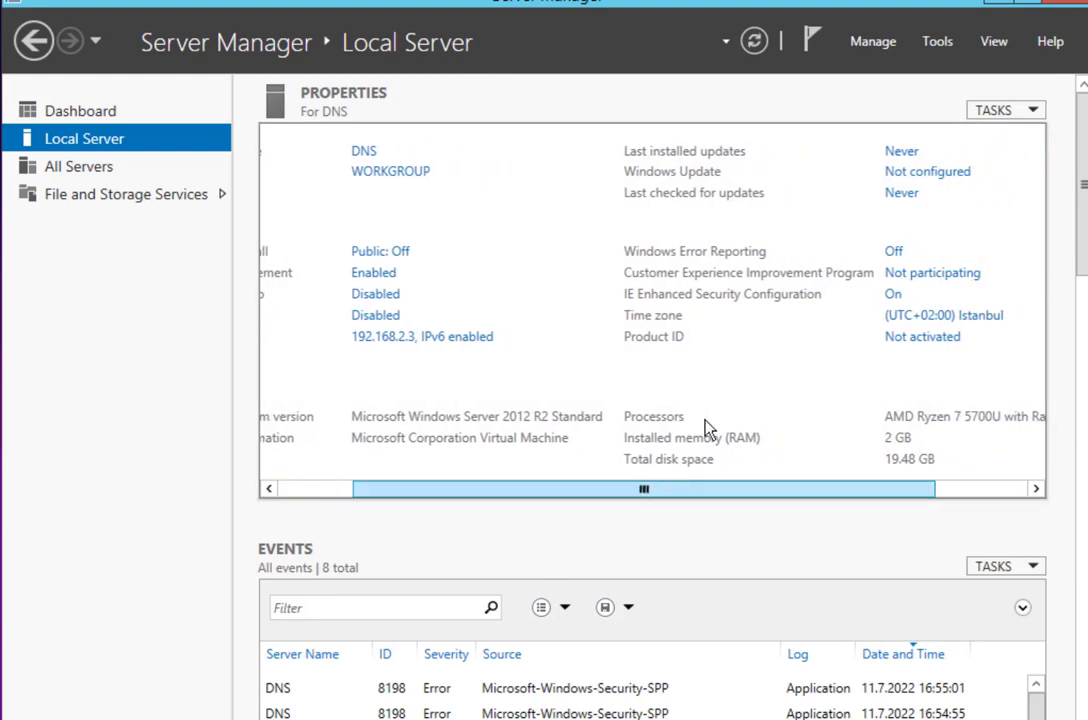
left_click_drag(778, 491, 658, 512)
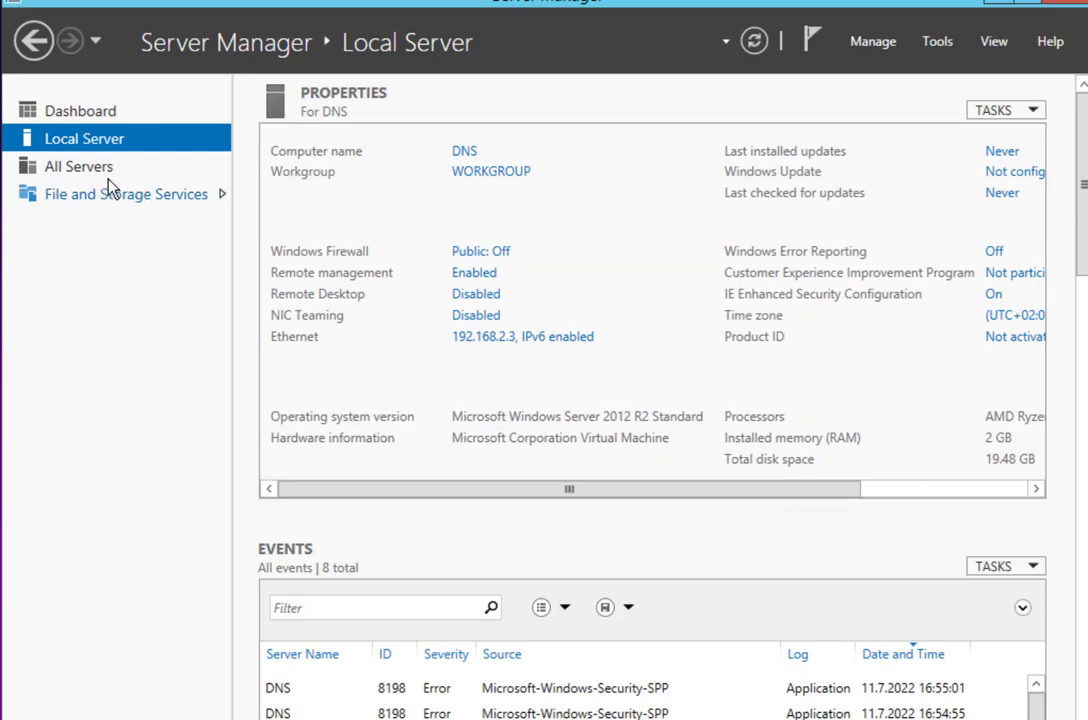
left_click(100, 111)
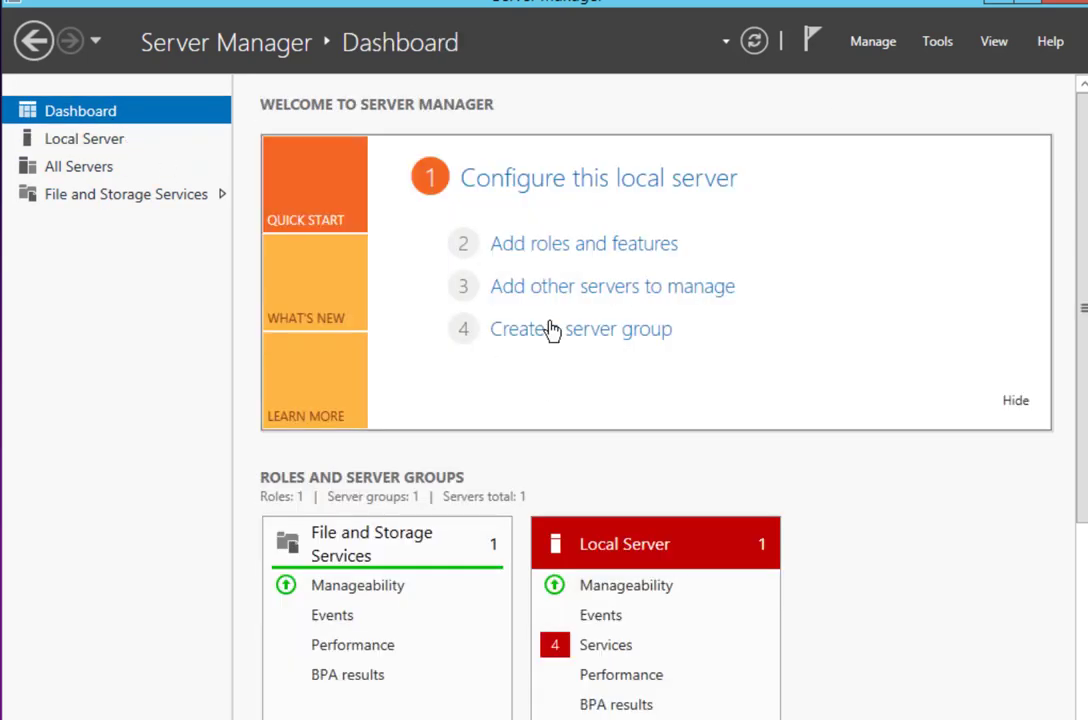
Step: Start adding roles and features and select the DNS Server role with its required management tools, continuing to the confirmation page
left_click(546, 259)
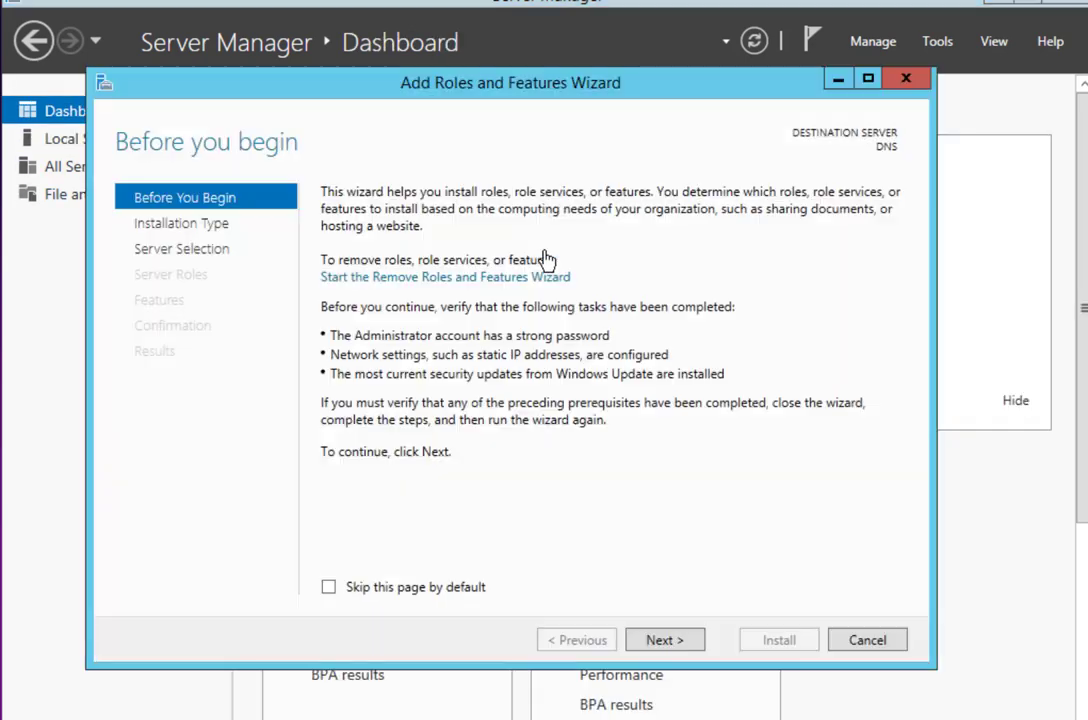
left_click(655, 640)
left_click(657, 641)
left_click(657, 641)
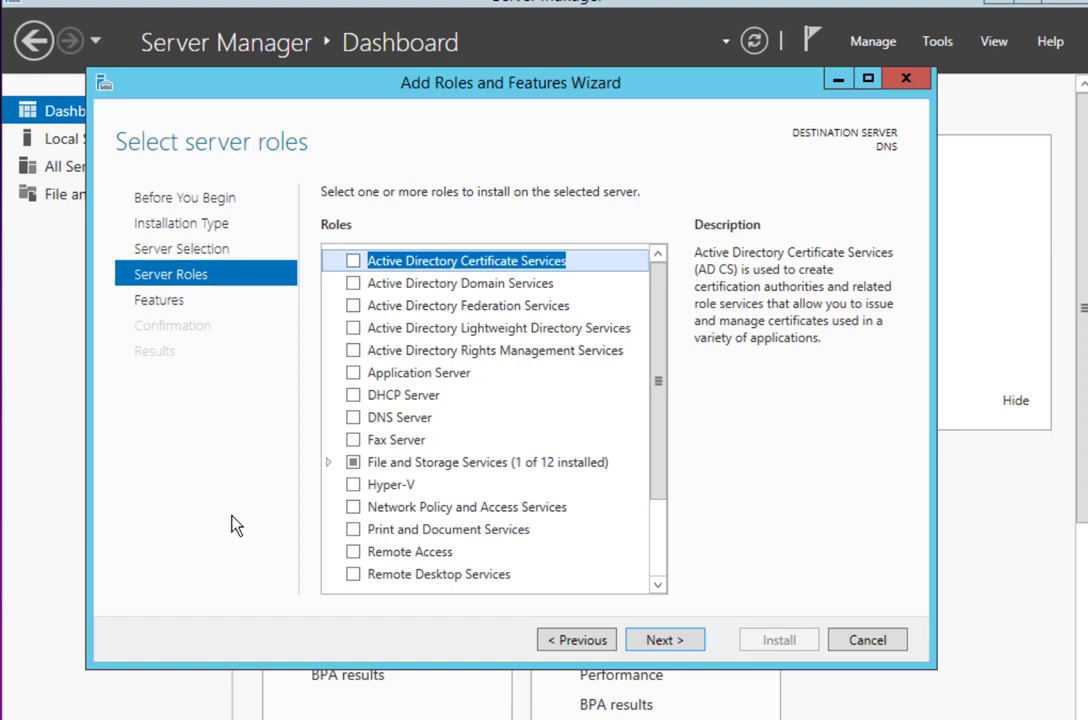
left_click(353, 418)
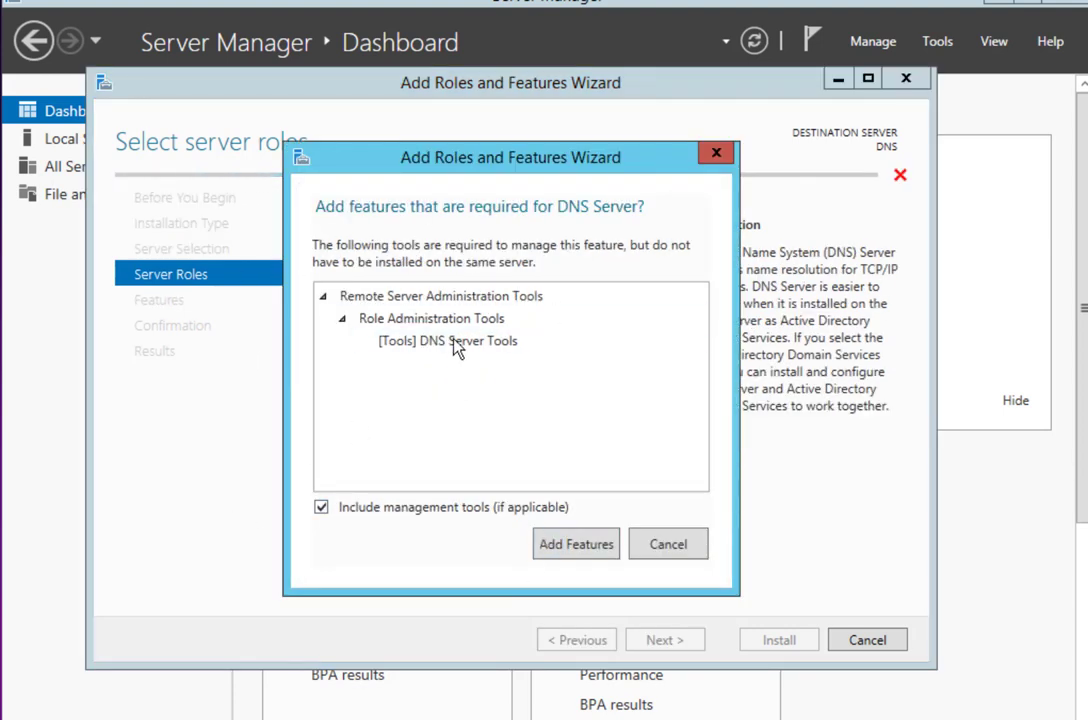
left_click(590, 549)
left_click(688, 642)
left_click(662, 640)
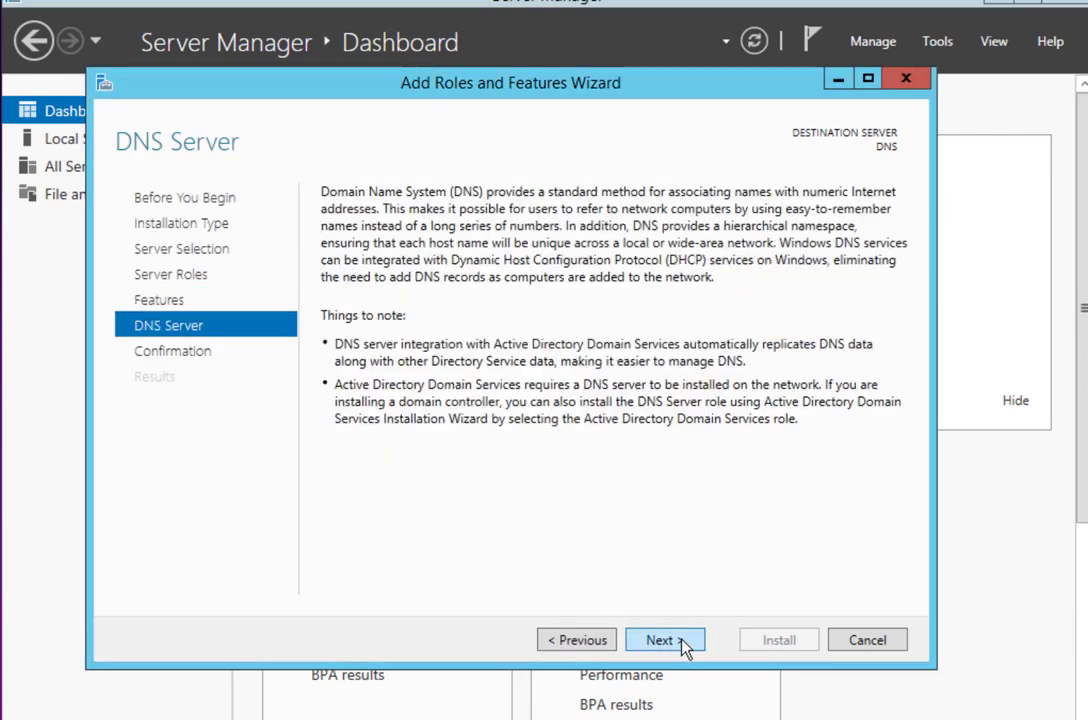
left_click(662, 640)
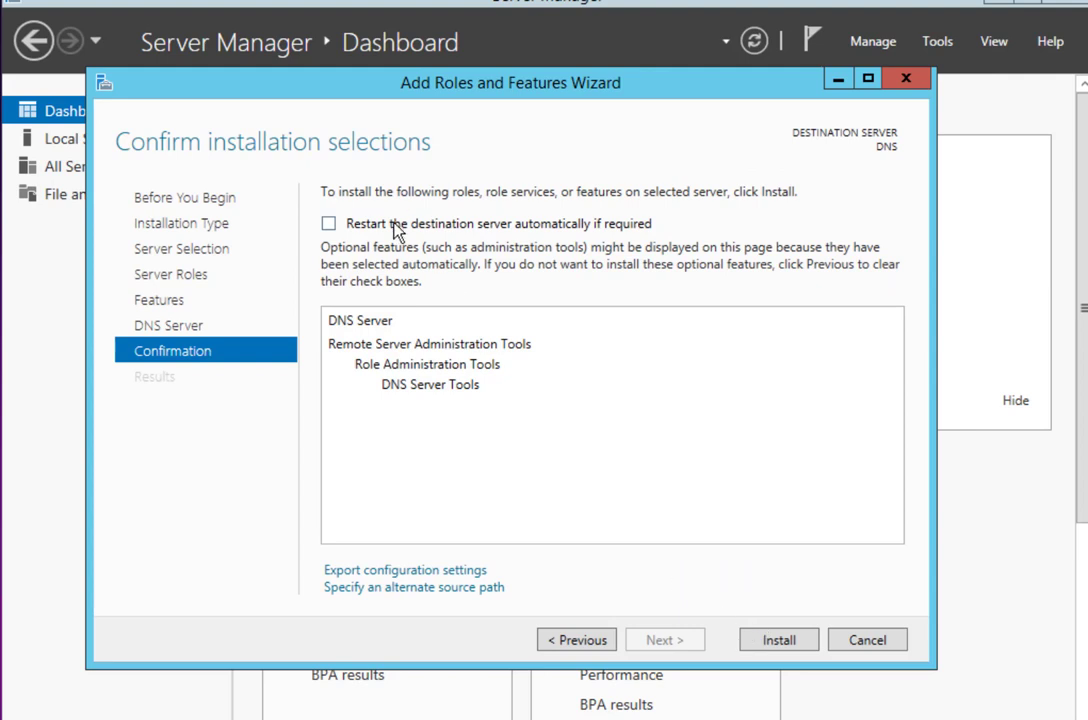
Step: Allow the destination server to restart automatically if required, install the DNS Server role and close the wizard
left_click(332, 225)
left_click(628, 456)
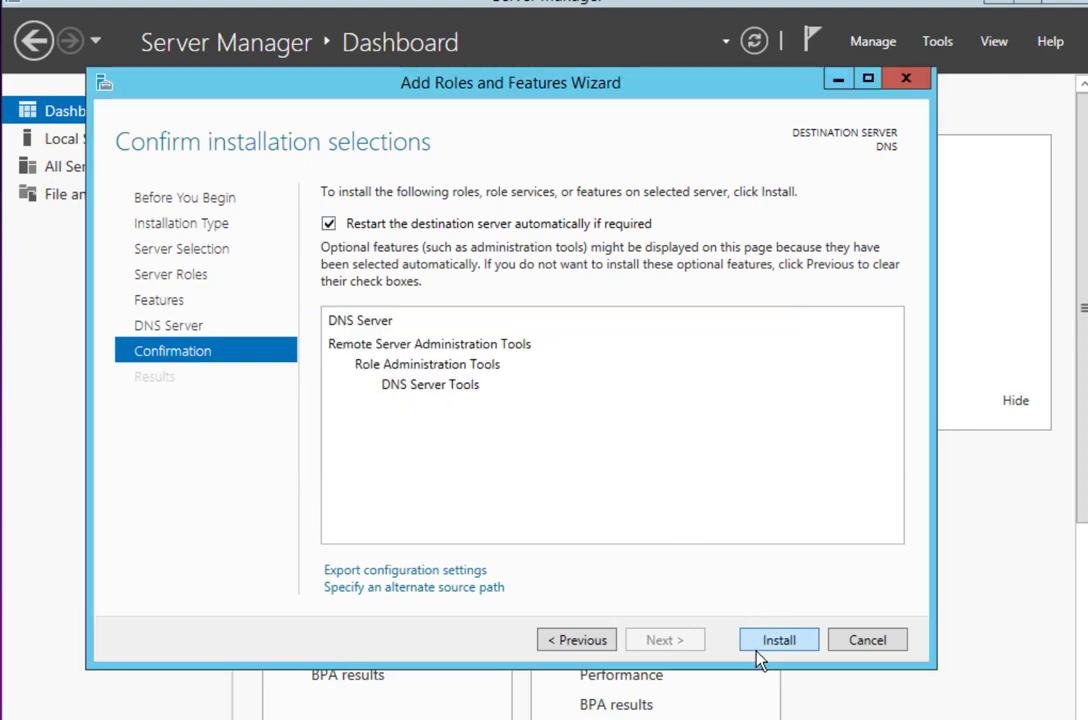
left_click(764, 646)
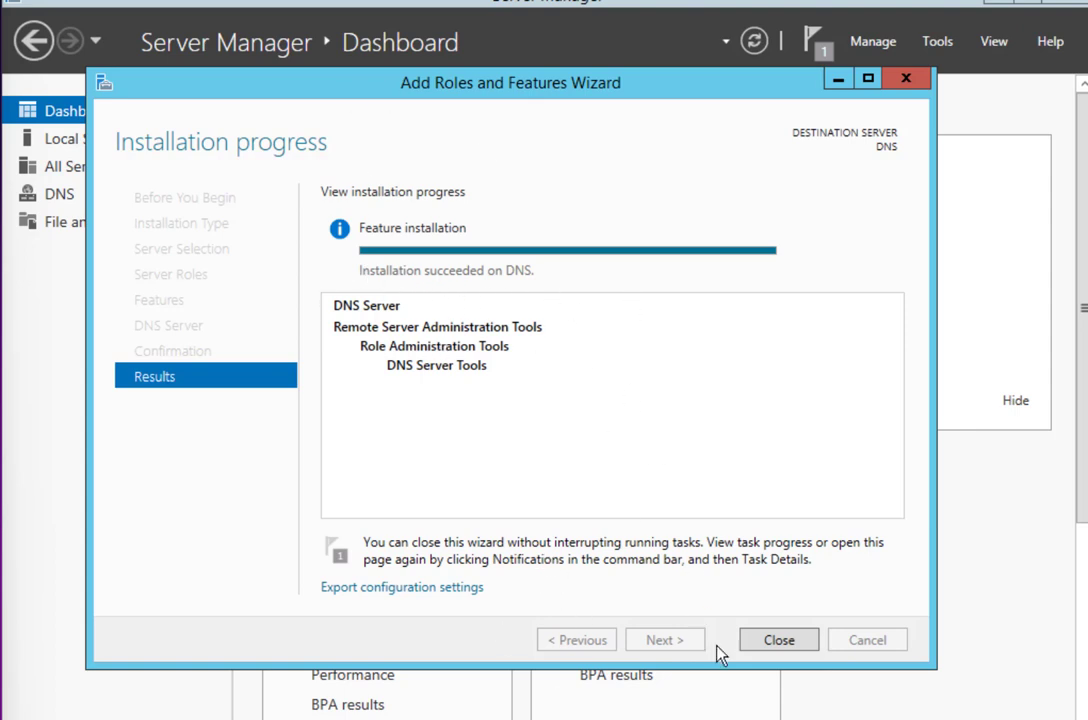
left_click(779, 645)
Step: Switch to DNS Manager in a maximized window and show the contents of the DNS server node
left_click(937, 41)
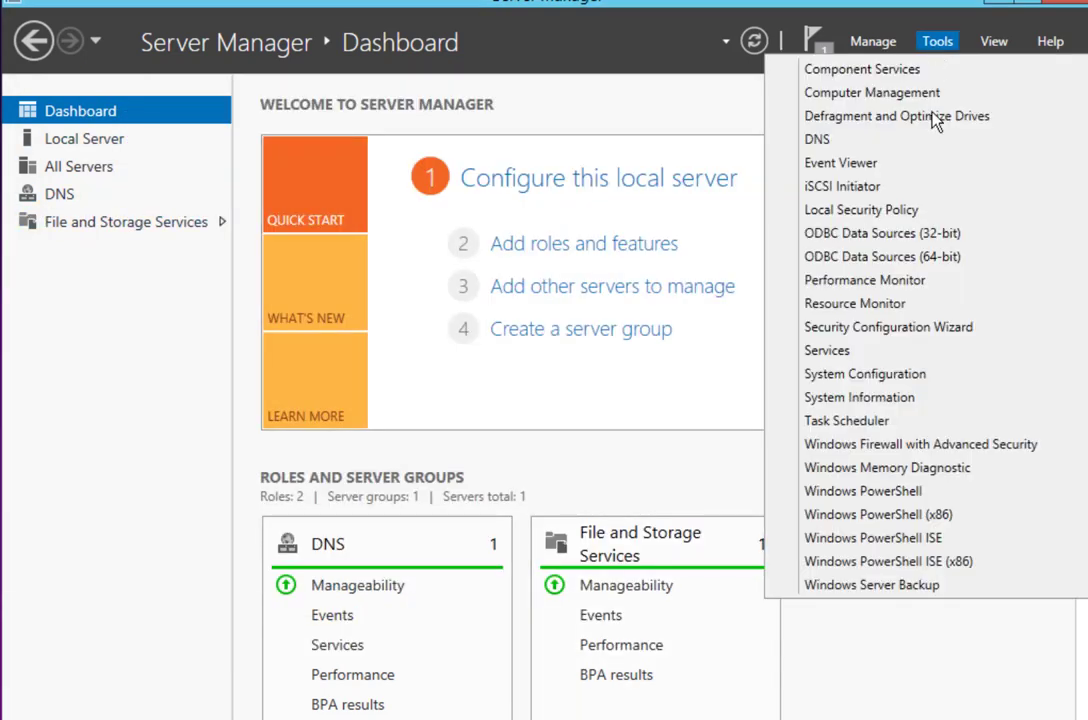
left_click(870, 140)
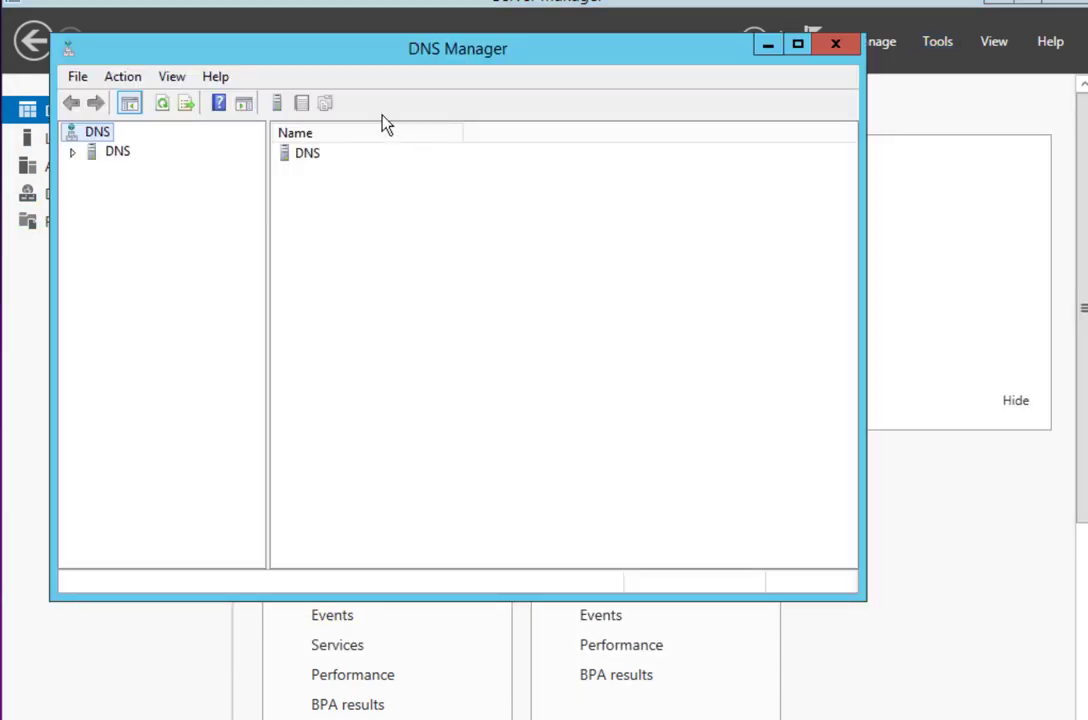
left_click(799, 46)
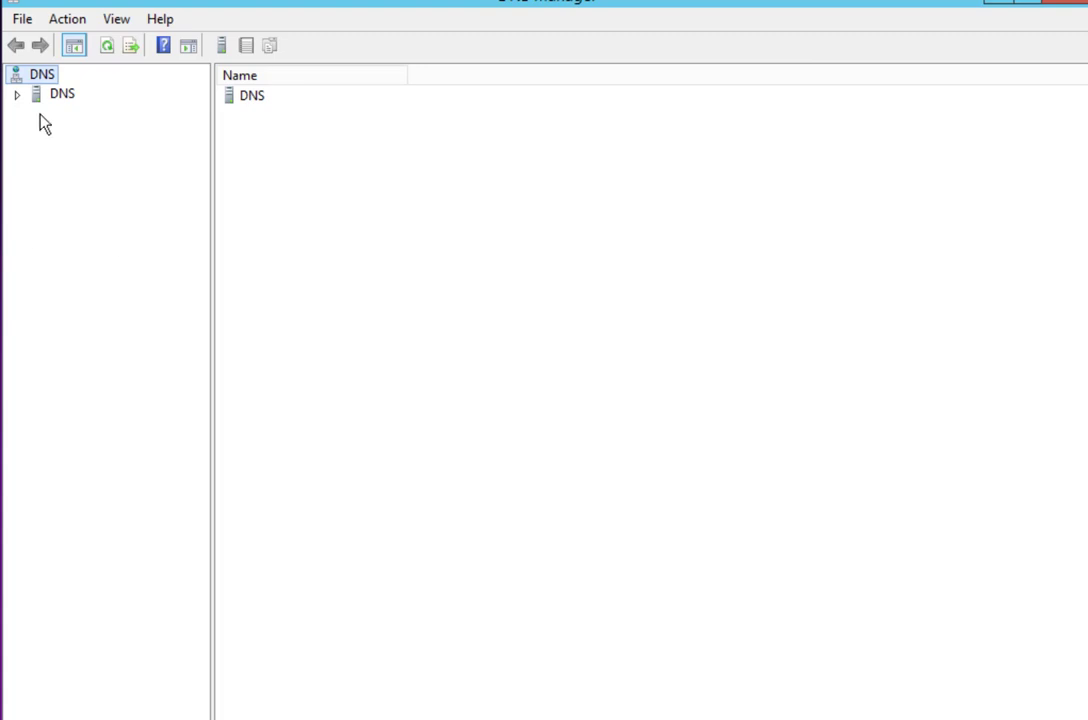
left_click(18, 96)
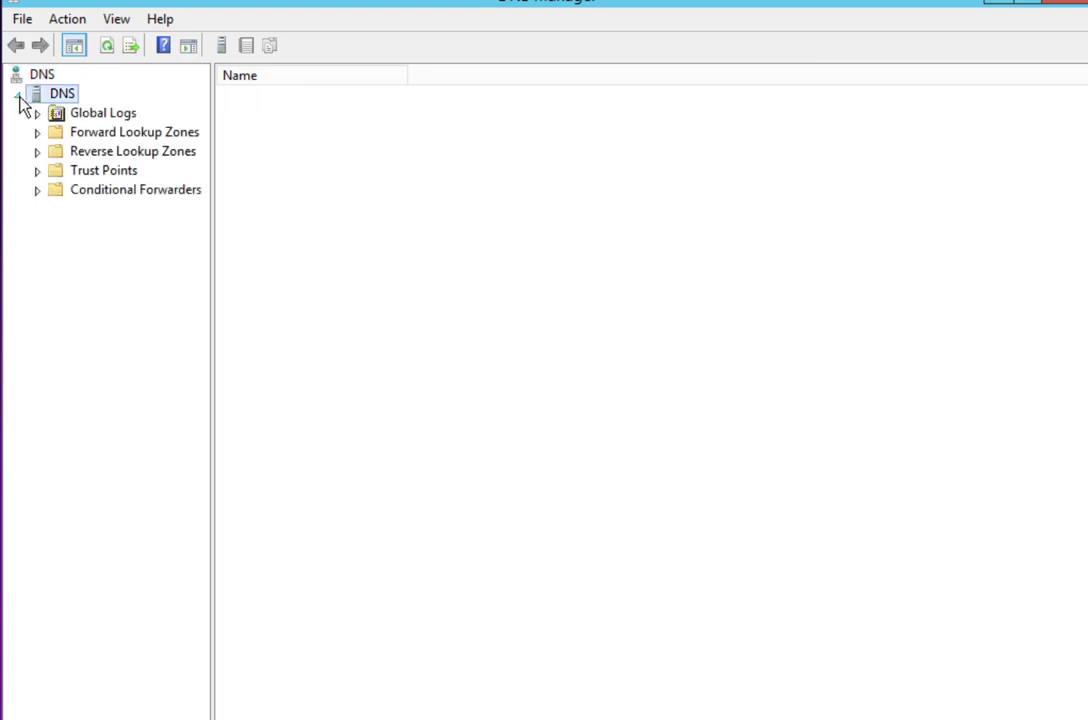
left_click(60, 93)
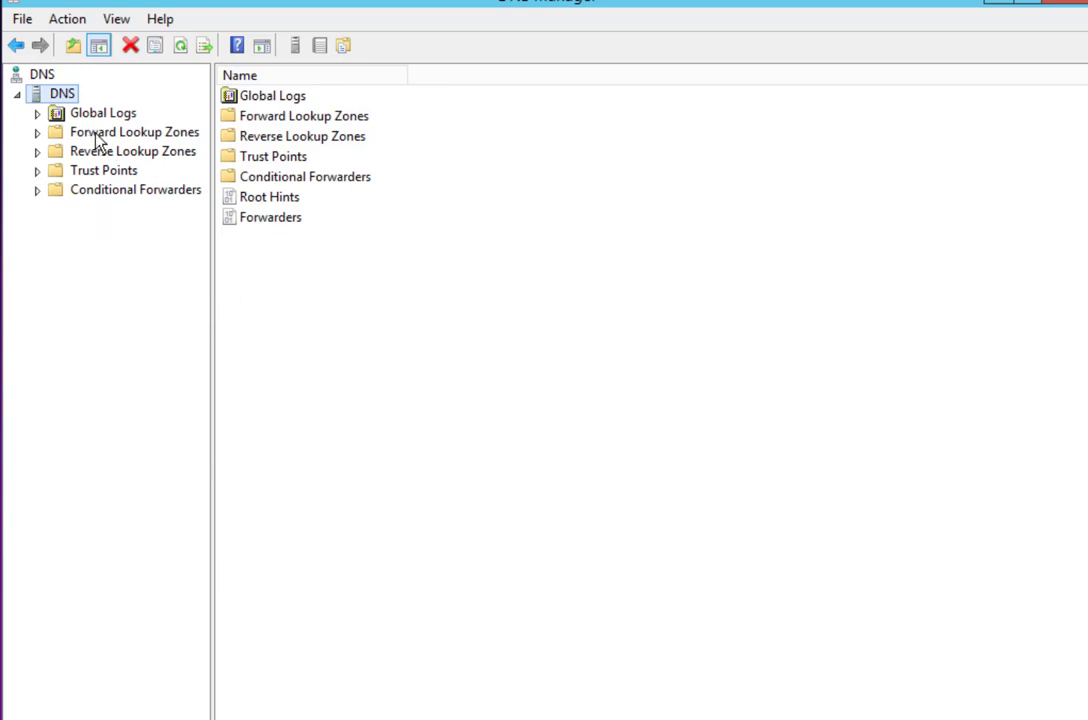
Step: Look through the server's lookup zones, trust points and conditional forwarders, and inspect the new conditional forwarder form without creating one
left_click(172, 136)
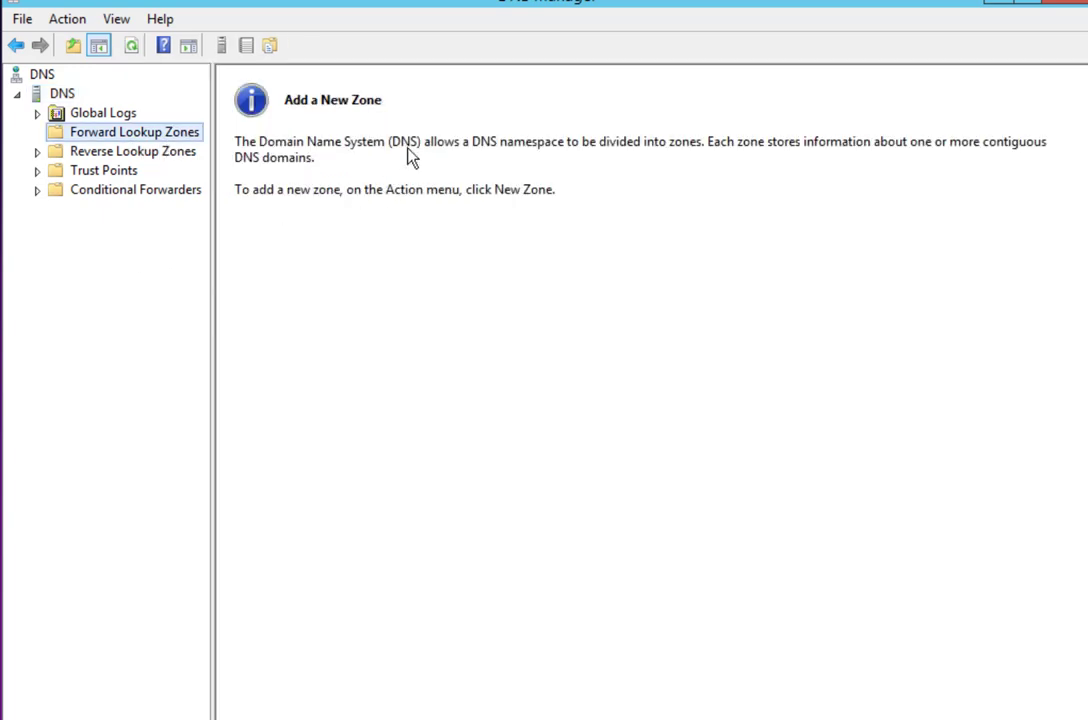
left_click(151, 155)
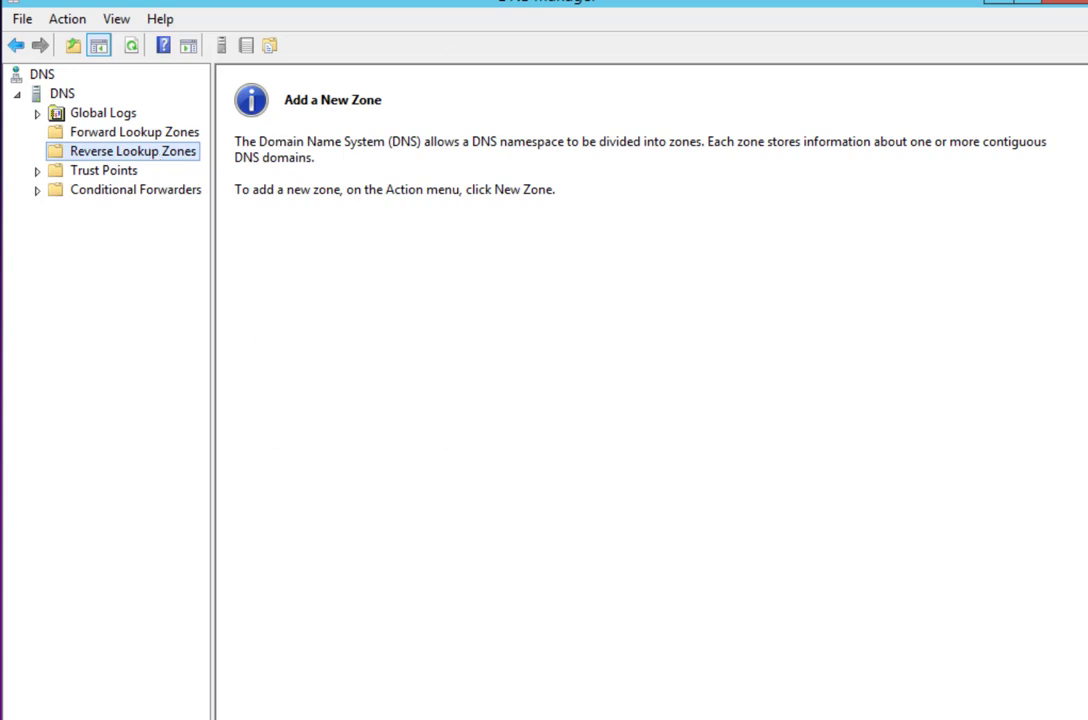
key("Down")
key("Down")
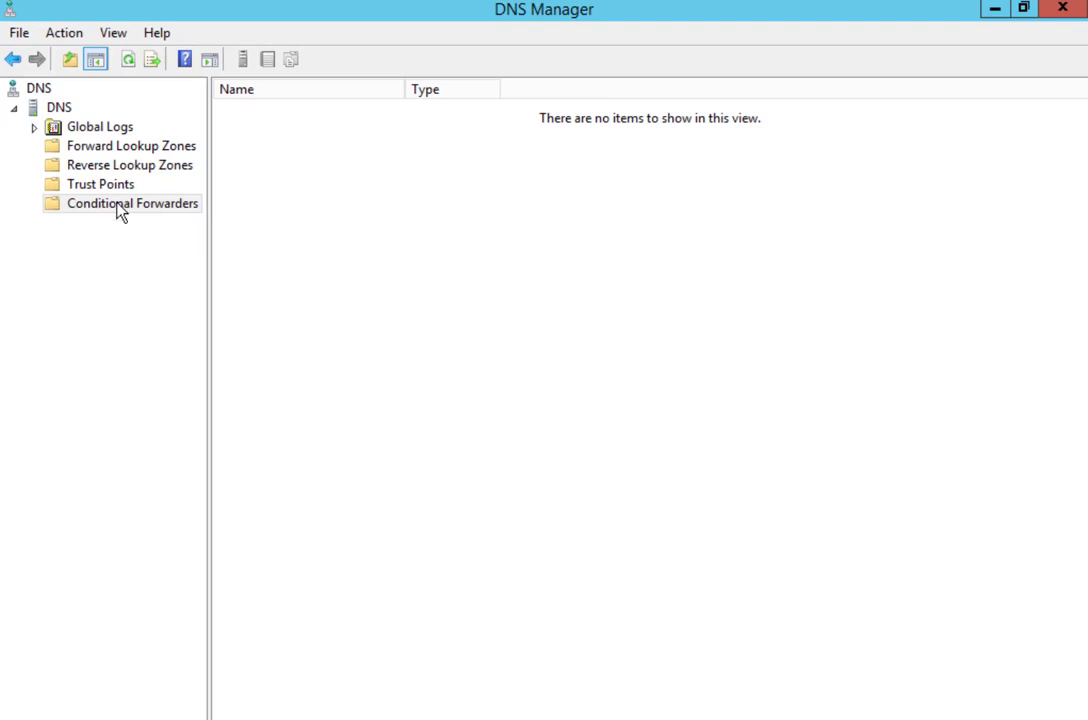
right_click(307, 190)
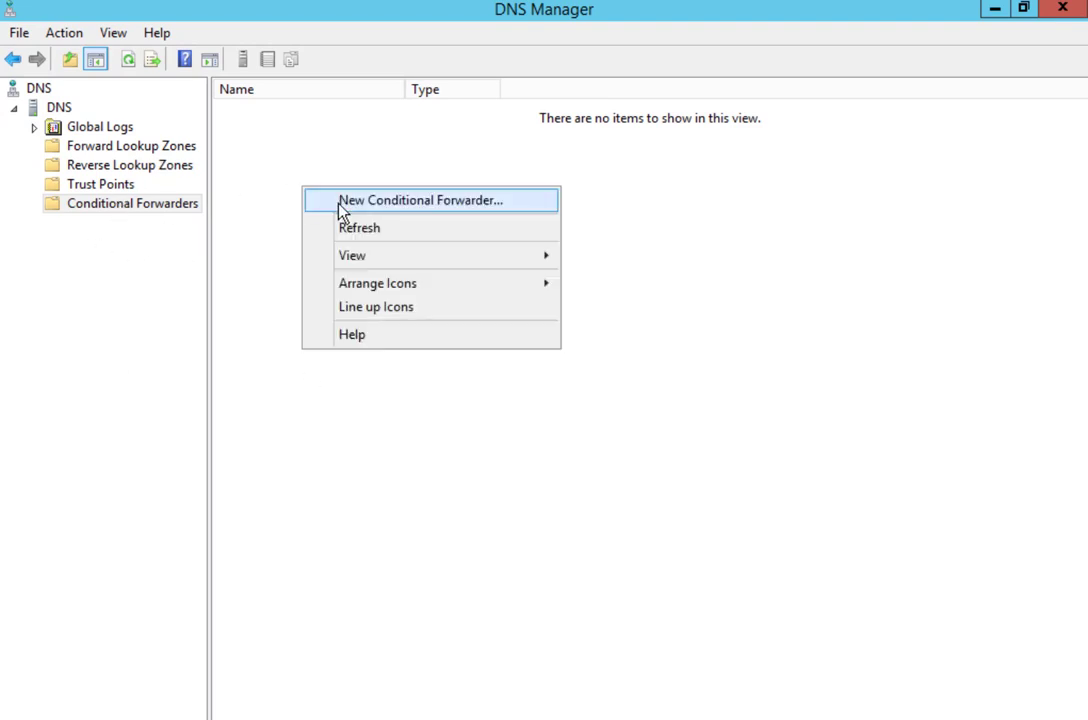
left_click(342, 204)
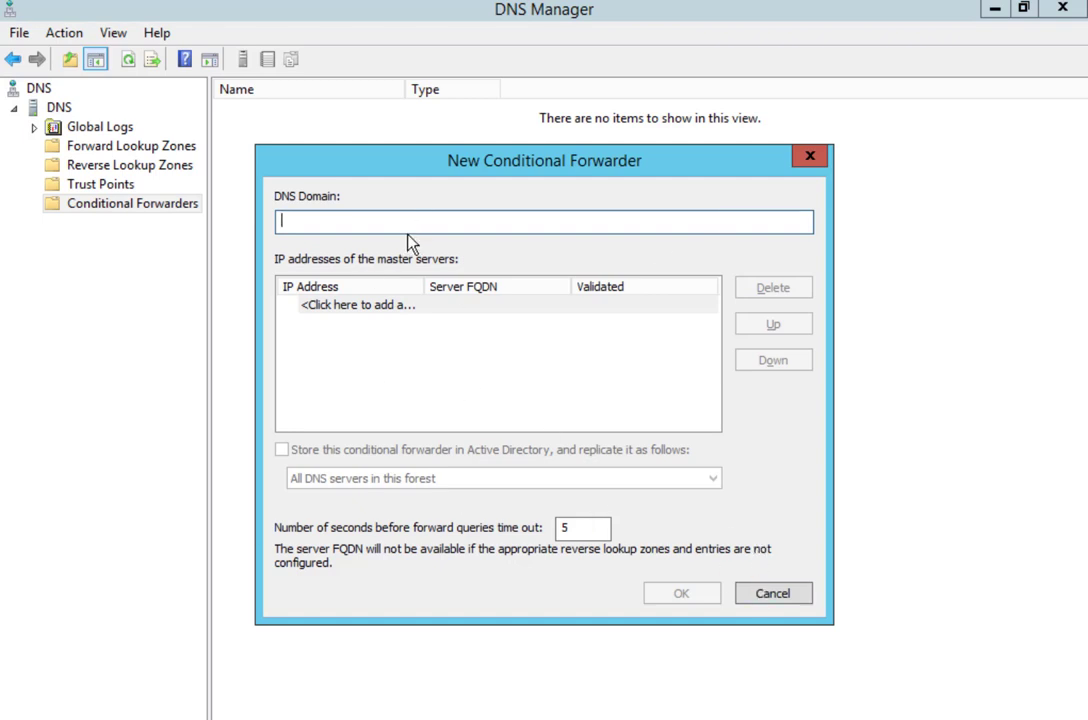
left_click(338, 303)
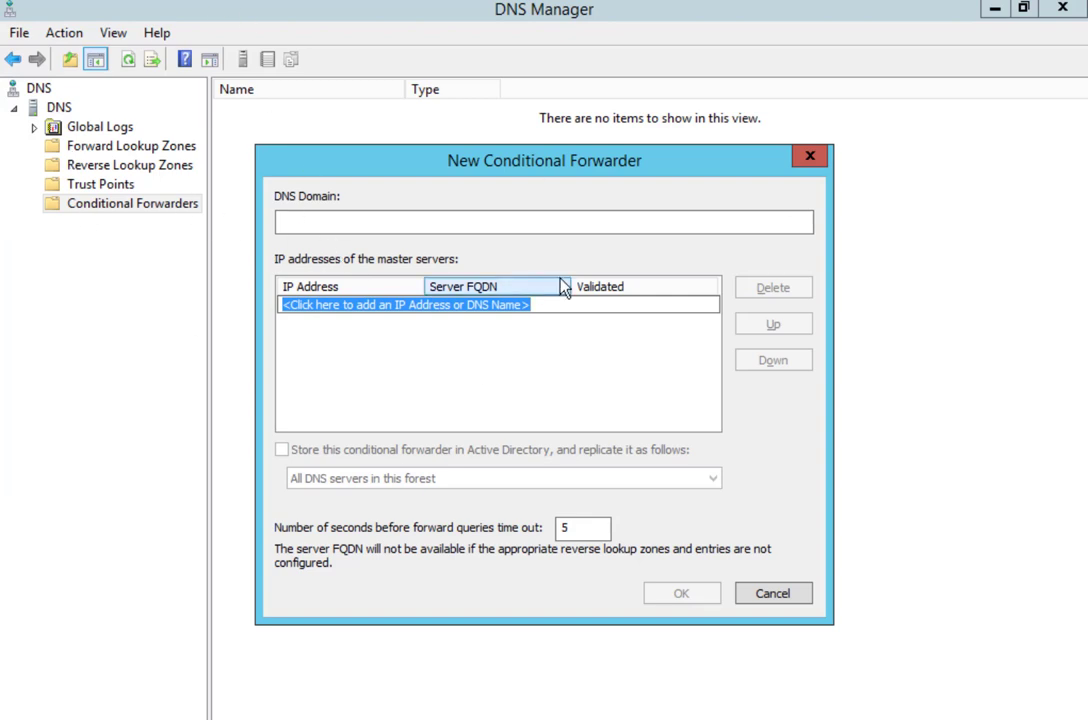
left_click(806, 160)
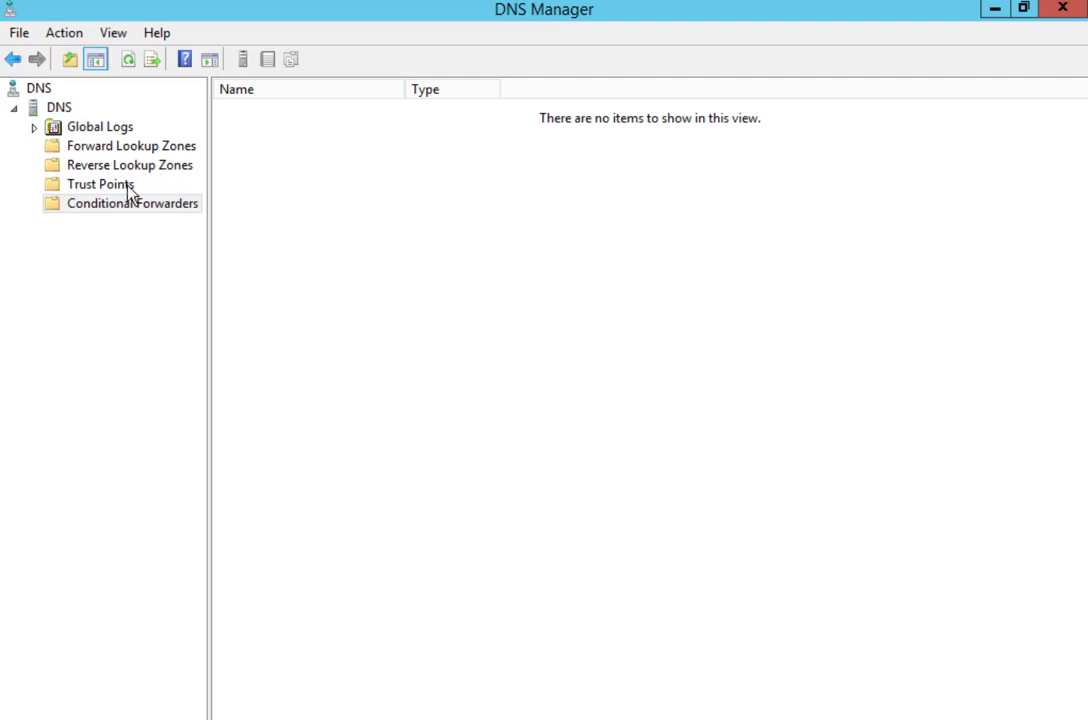
Step: Review the DNS server's interface, forwarder and advanced properties, and close them without changes
left_click(138, 147)
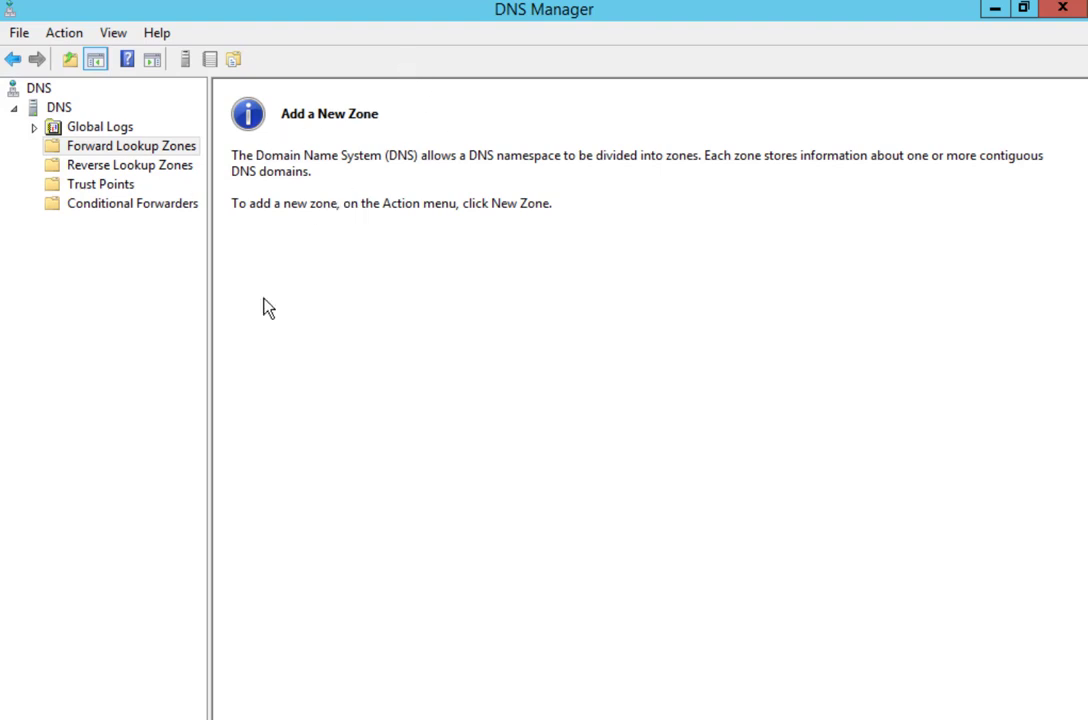
right_click(62, 107)
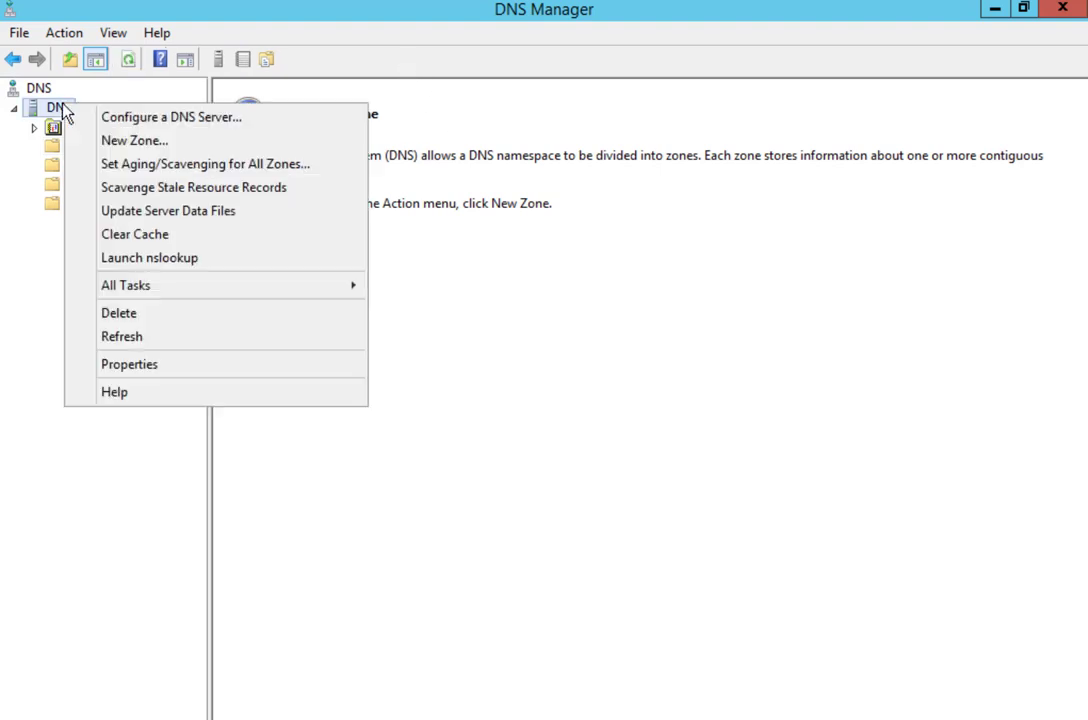
left_click(179, 366)
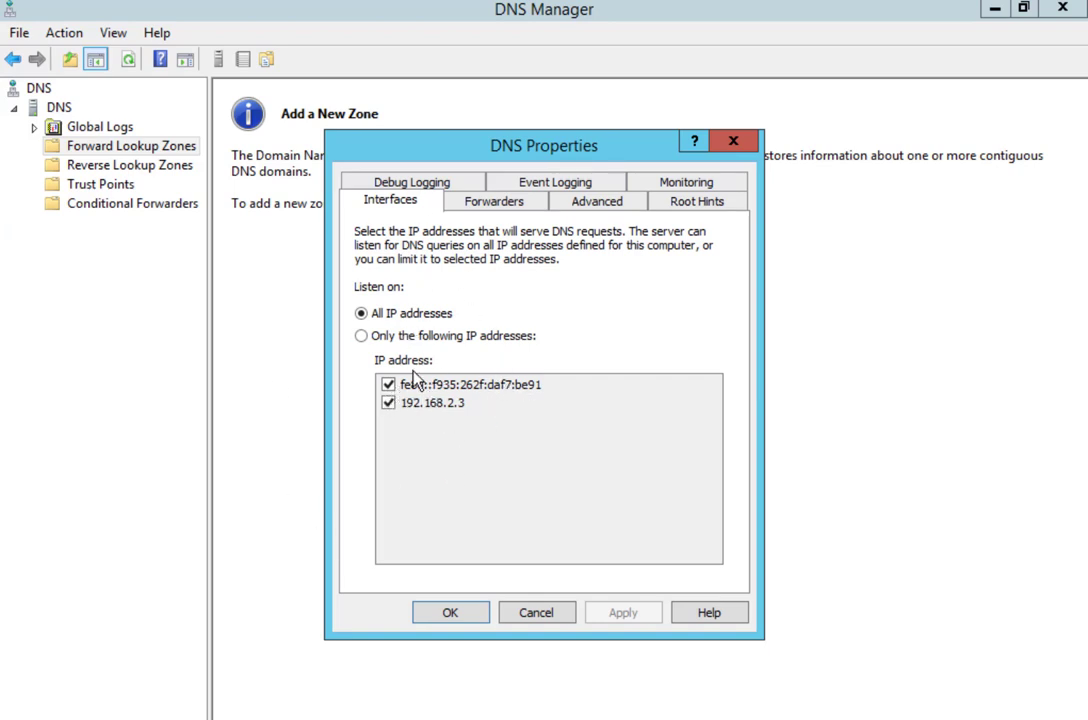
left_click(485, 205)
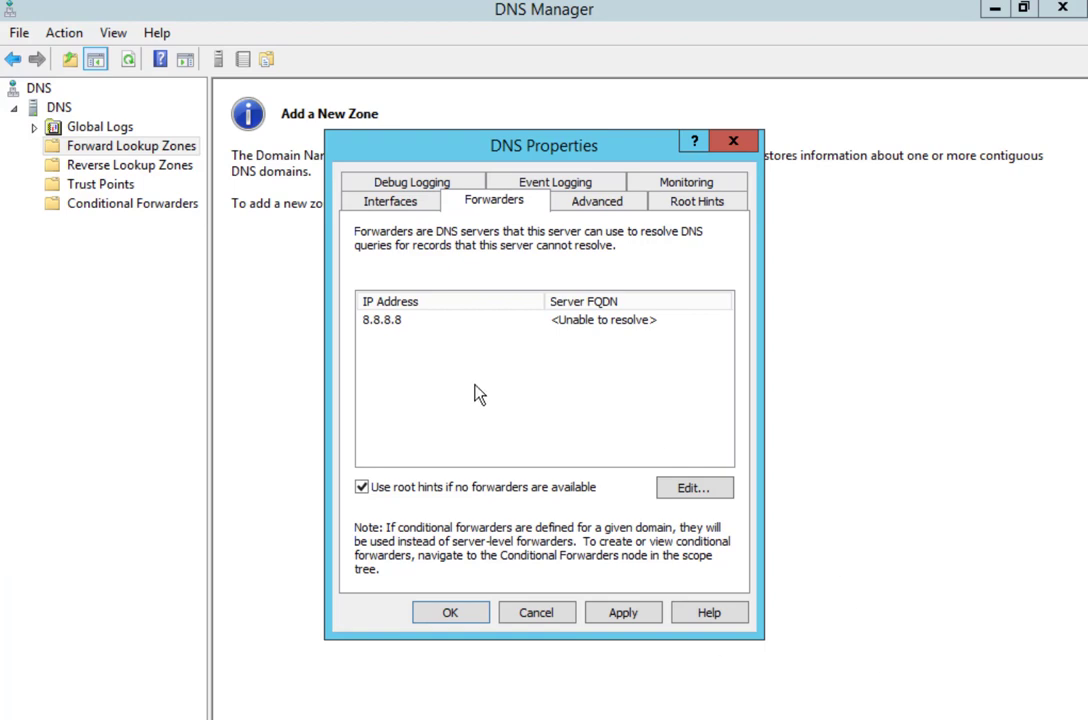
left_click(600, 204)
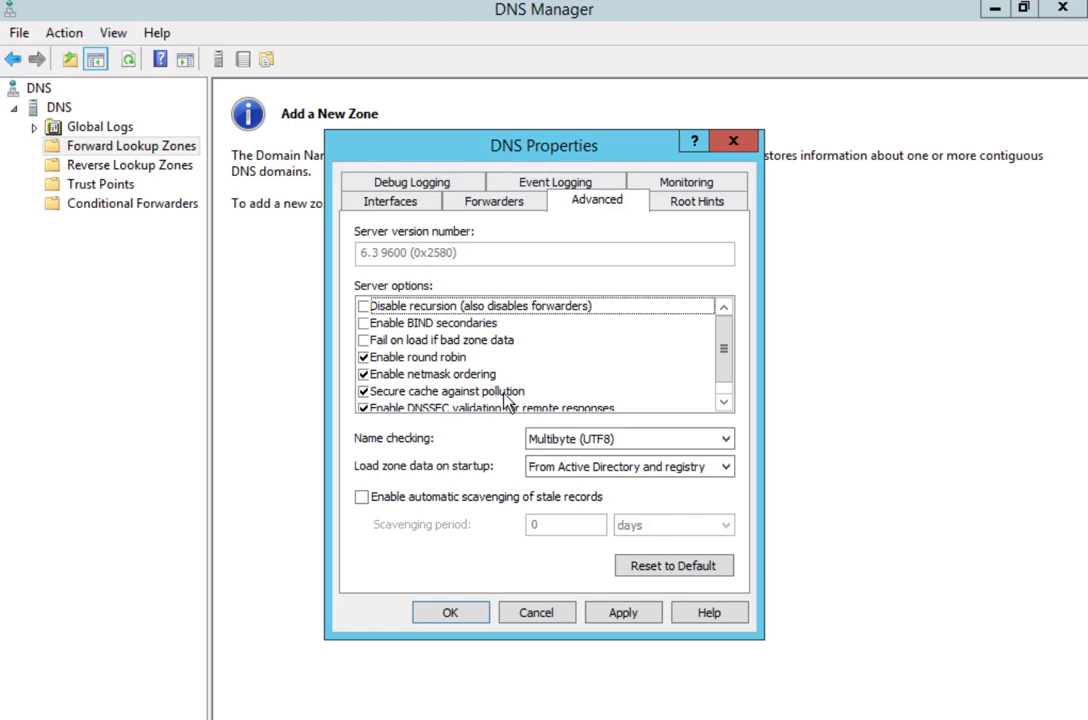
left_click(566, 205)
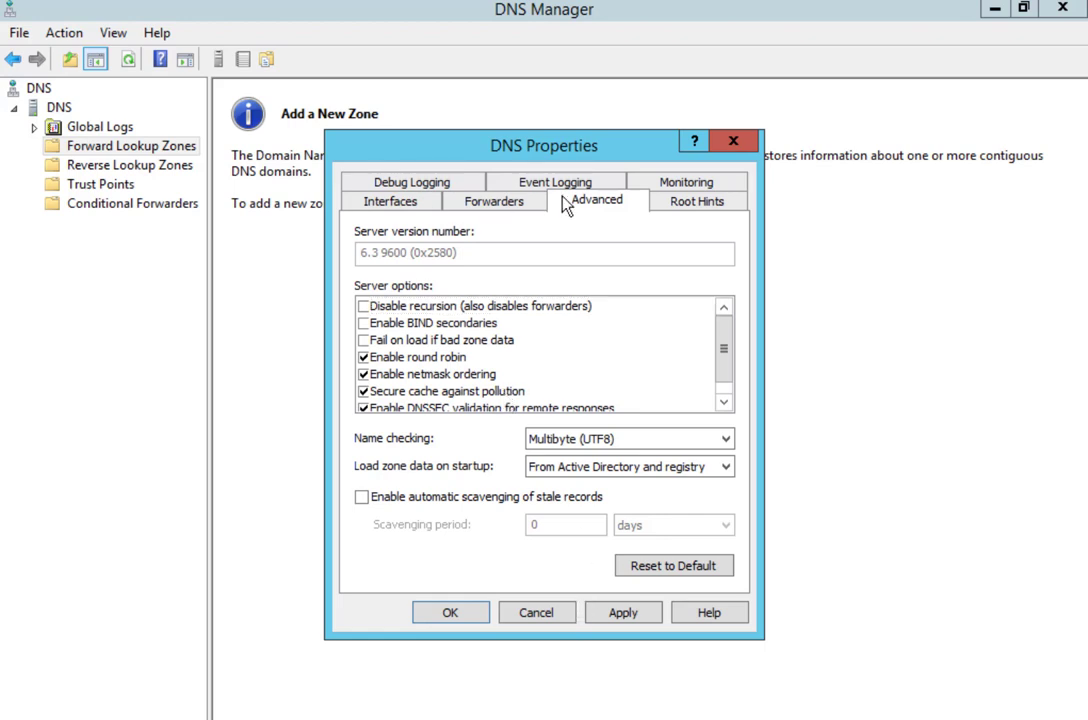
left_click(735, 146)
Step: Create a primary forward lookup zone for the personal domain name, with a new zone file and dynamic updates not allowed
right_click(140, 152)
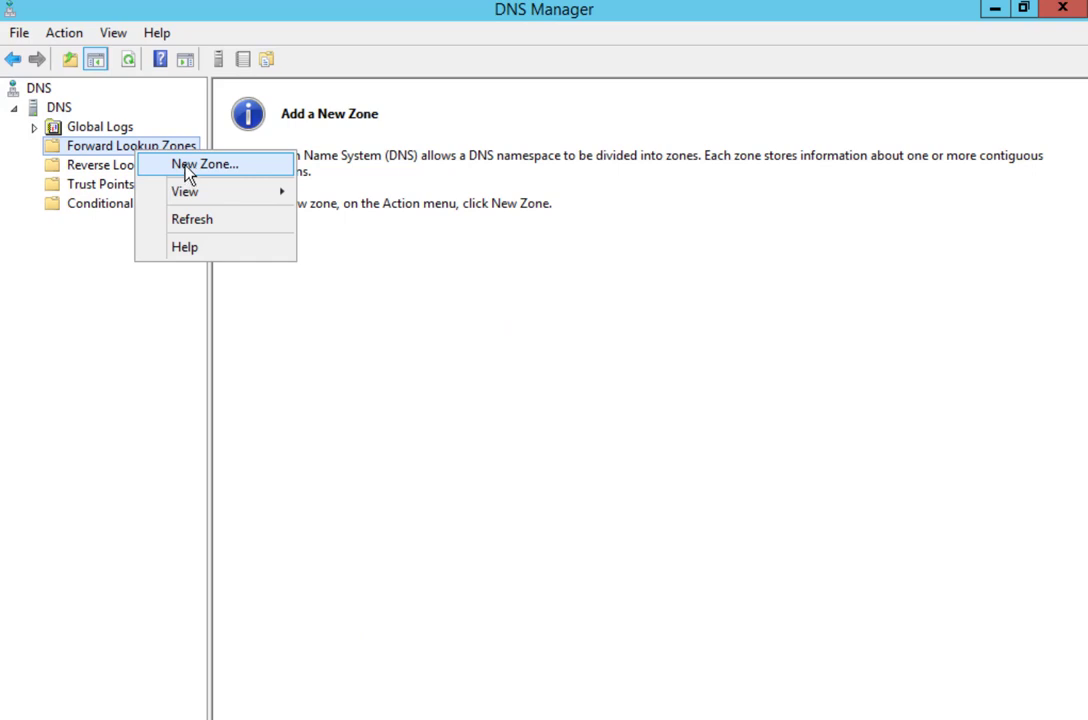
left_click(188, 169)
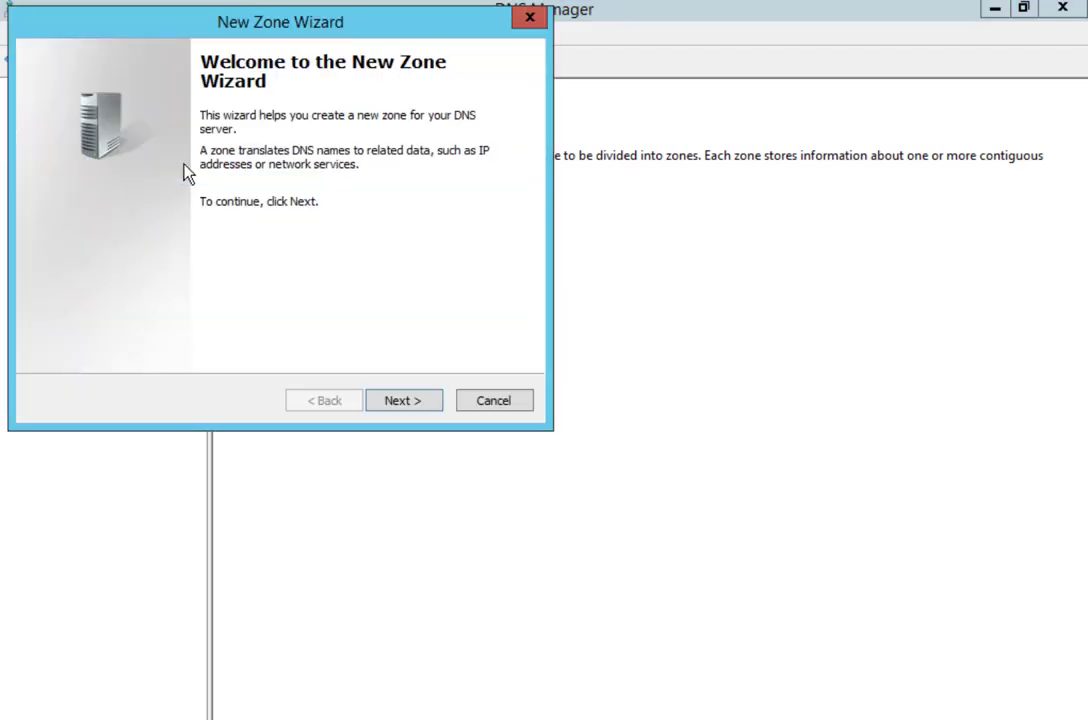
key("Return")
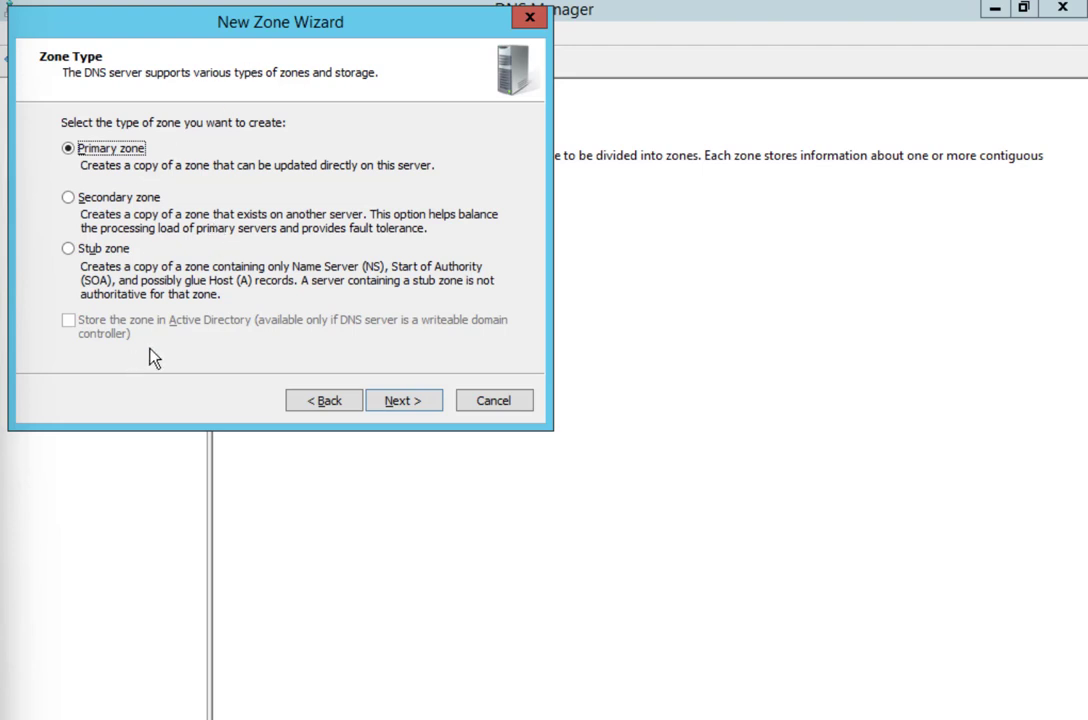
left_click(397, 412)
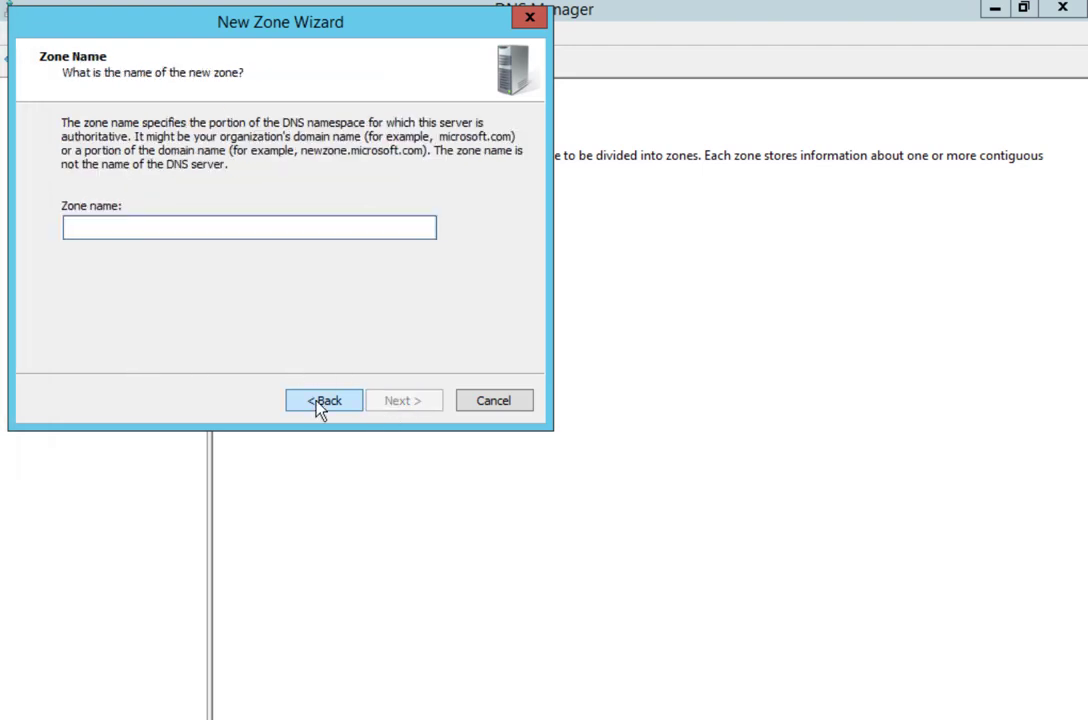
type("tahaonar.com")
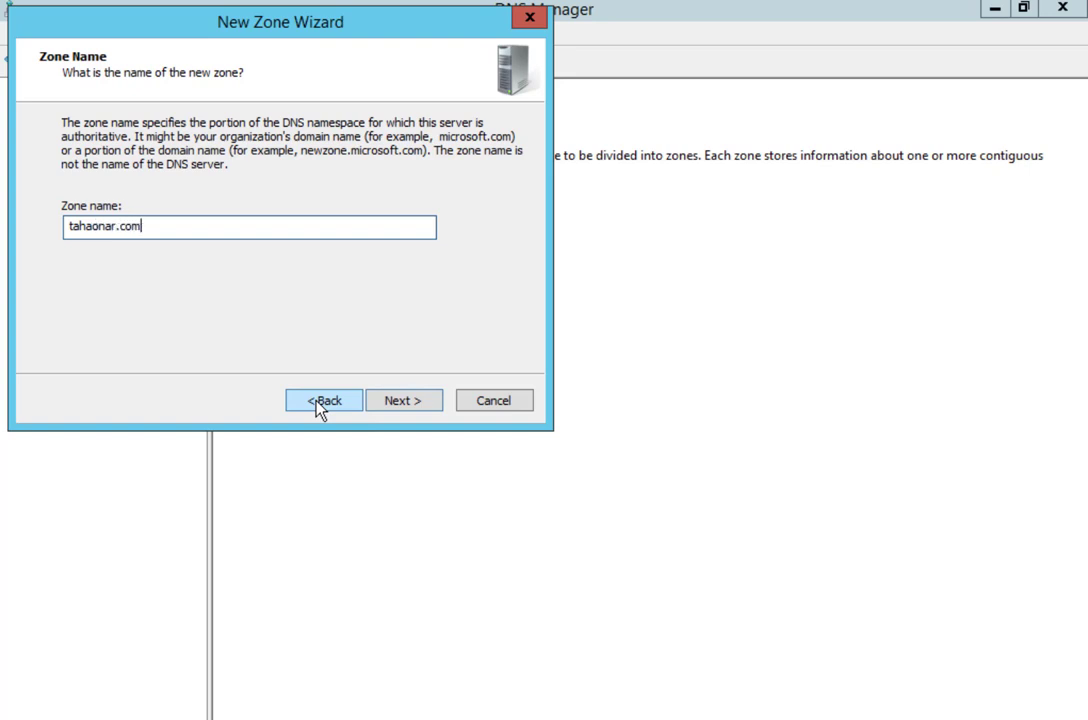
key("Tab")
left_click(398, 405)
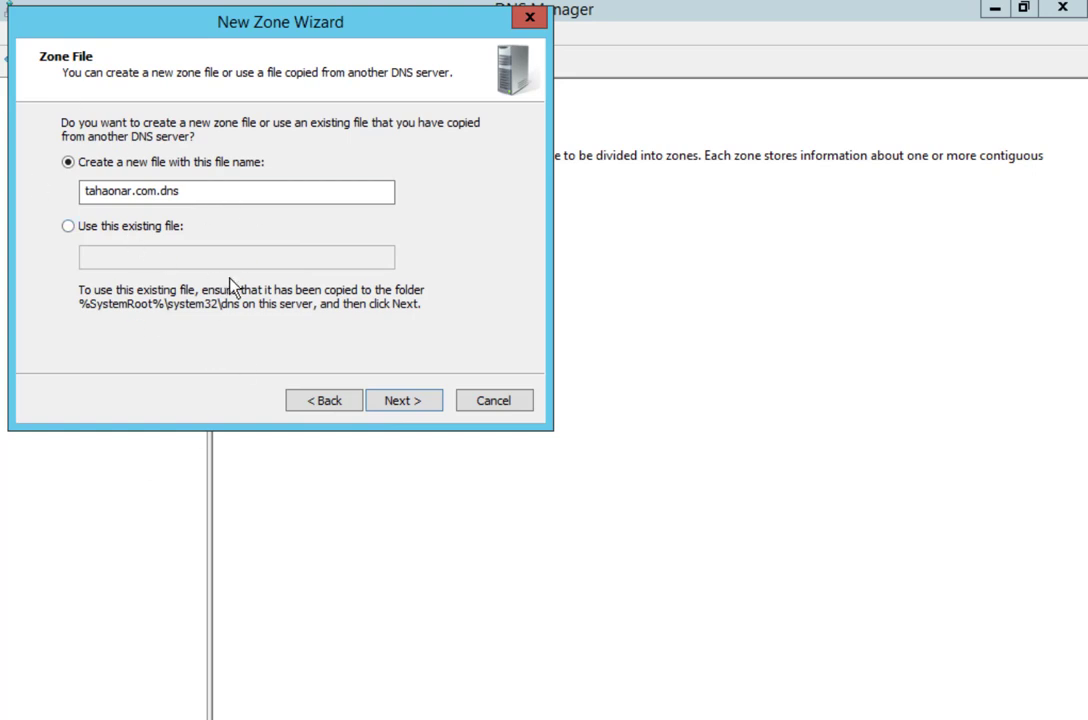
left_click(400, 405)
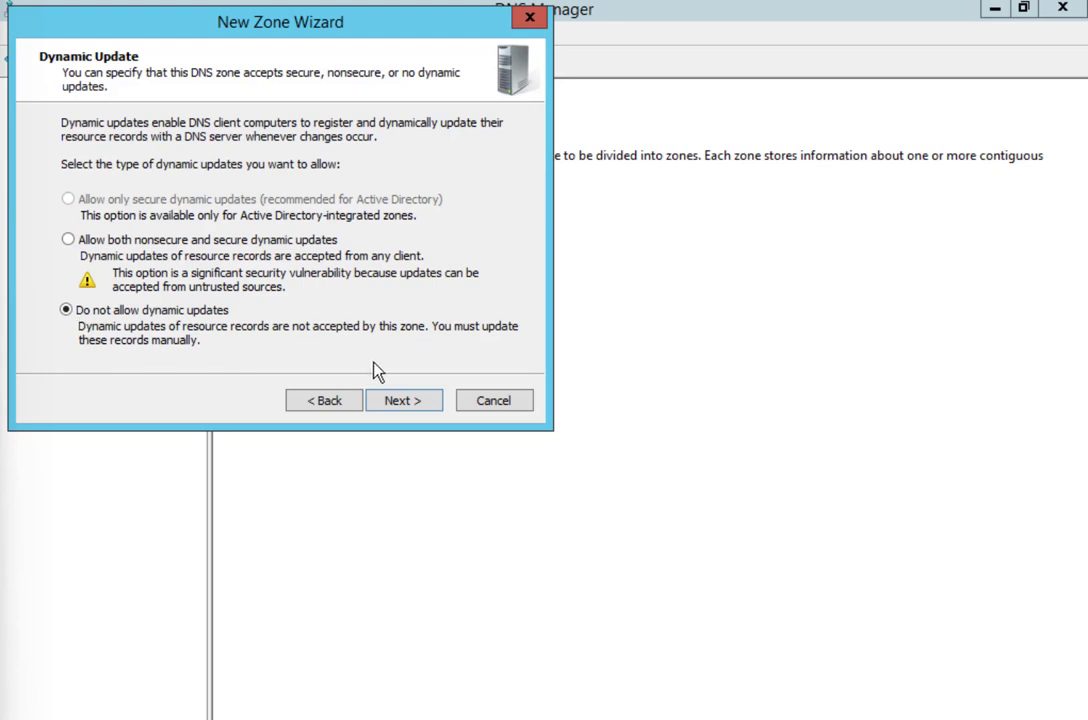
left_click(401, 405)
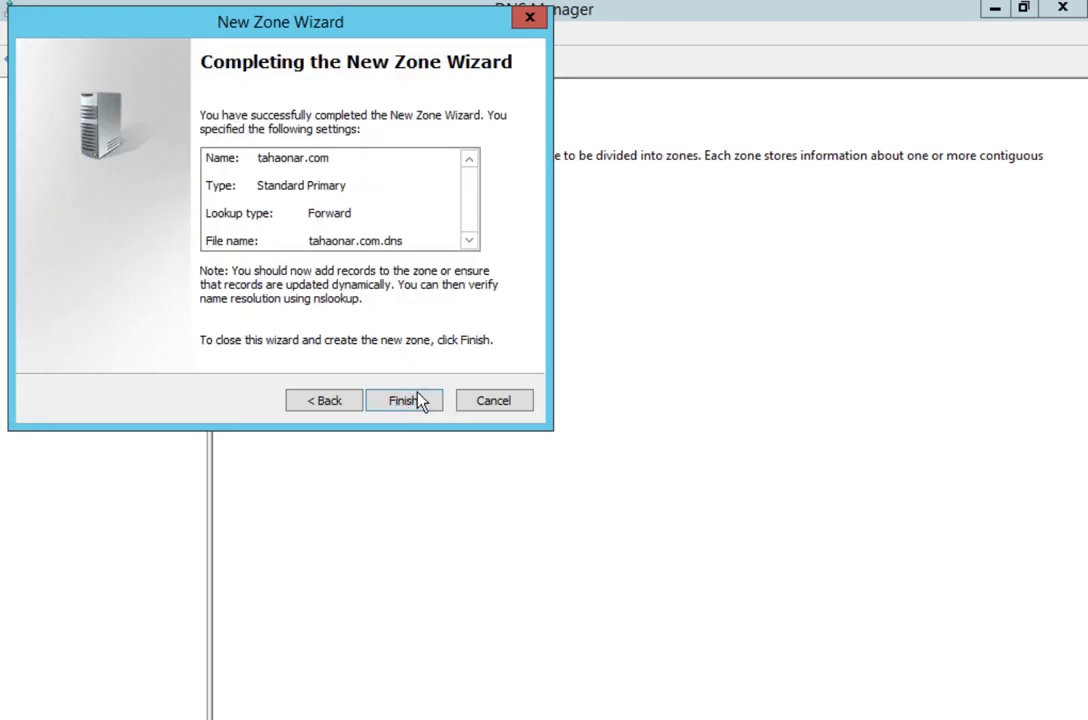
left_click(404, 401)
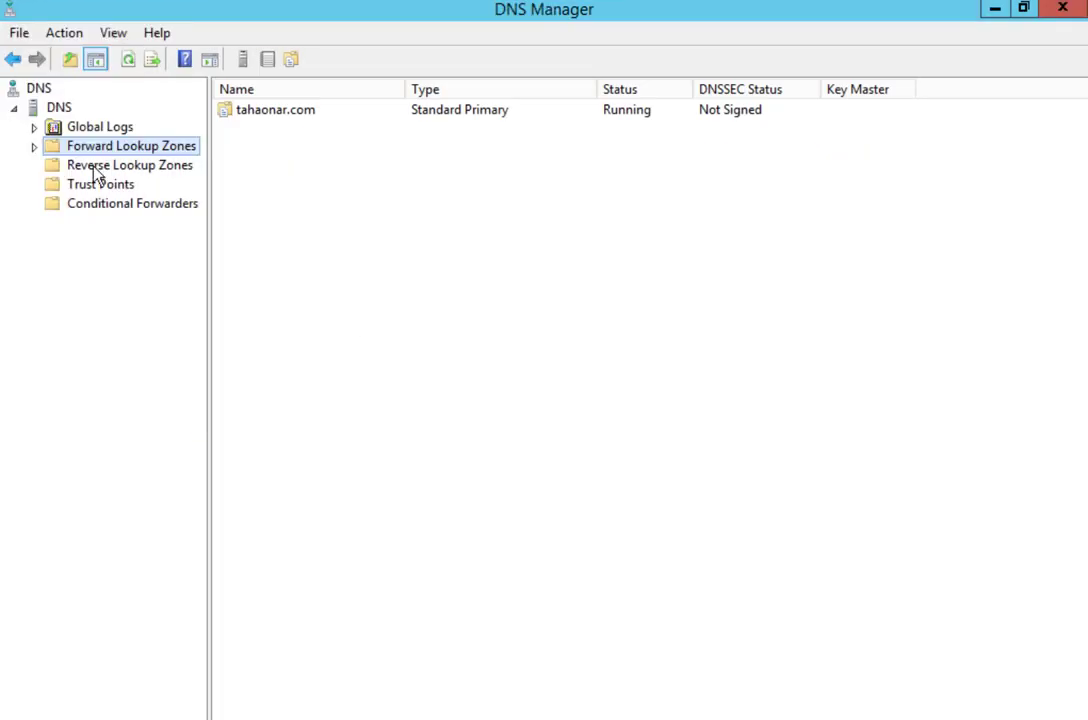
Step: Open the new forward lookup zone and review its Start of Authority and Name Server record properties without changing them
double_click(52, 146)
left_click(126, 165)
left_click(600, 601)
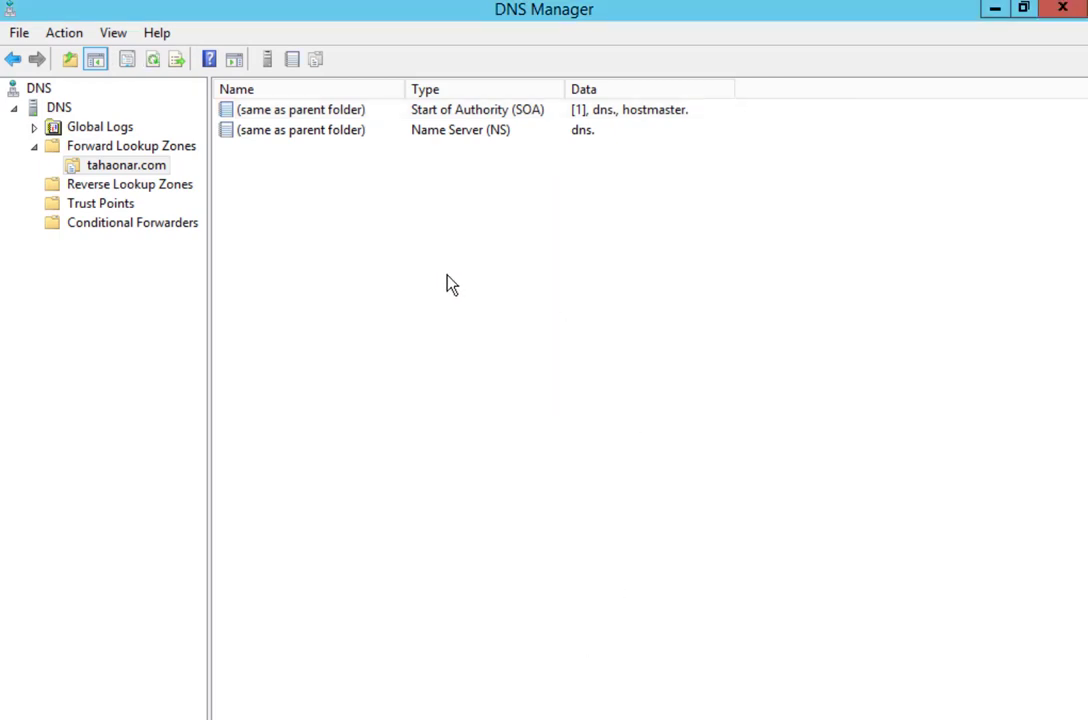
left_click(536, 114)
double_click(536, 114)
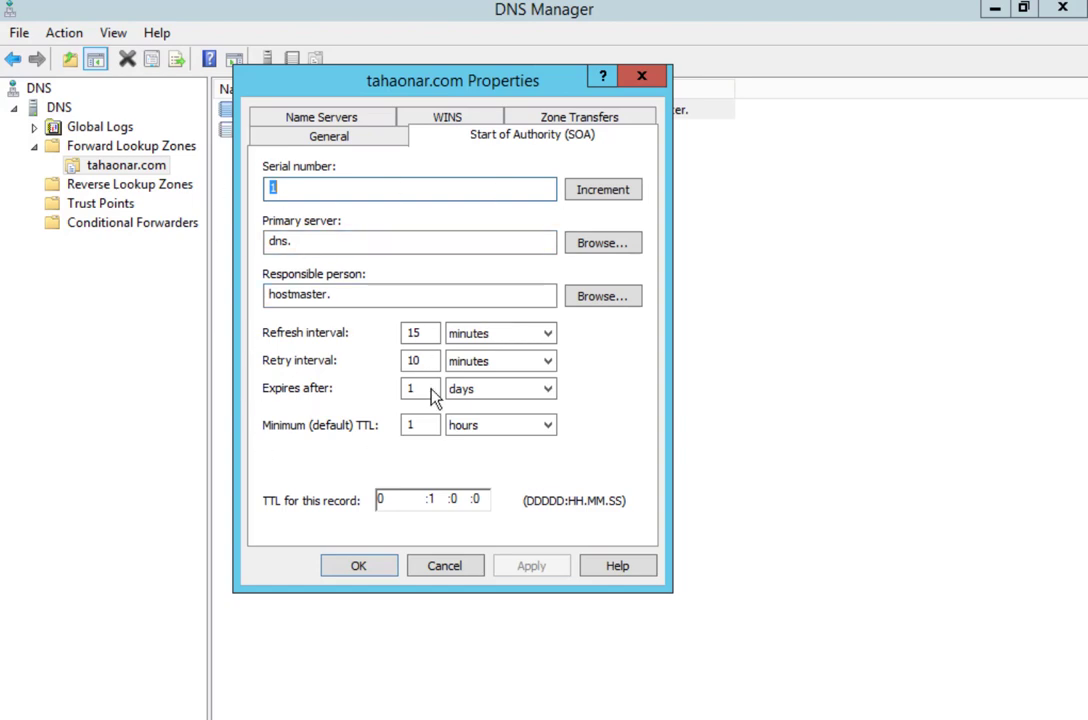
left_click(641, 77)
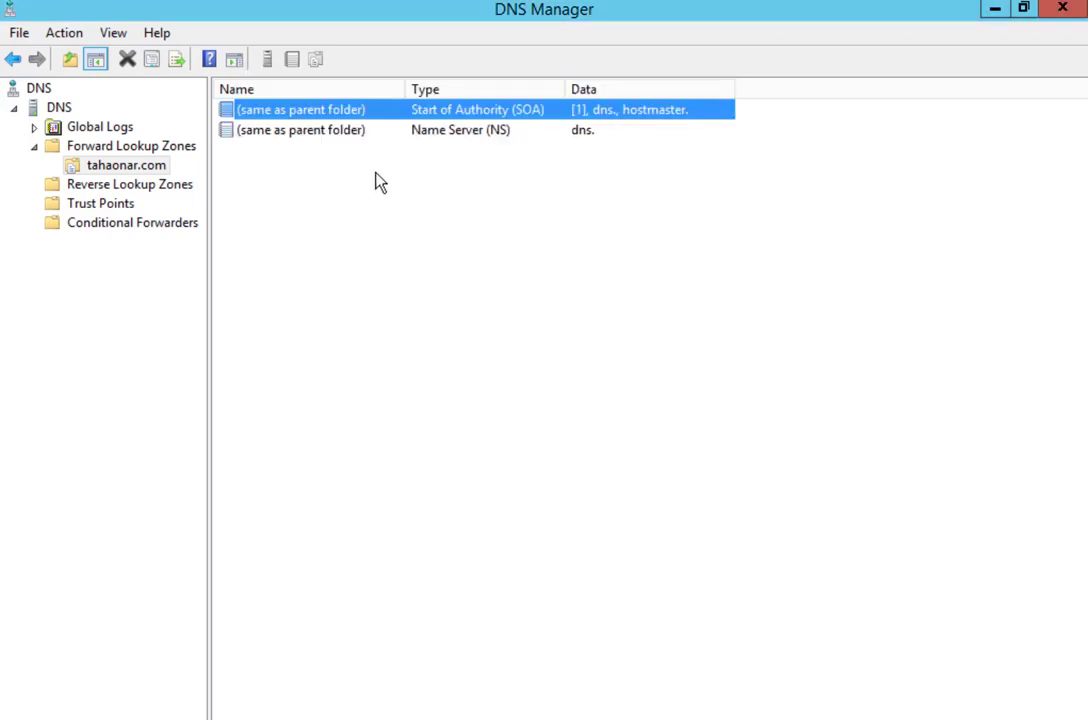
left_click(405, 138)
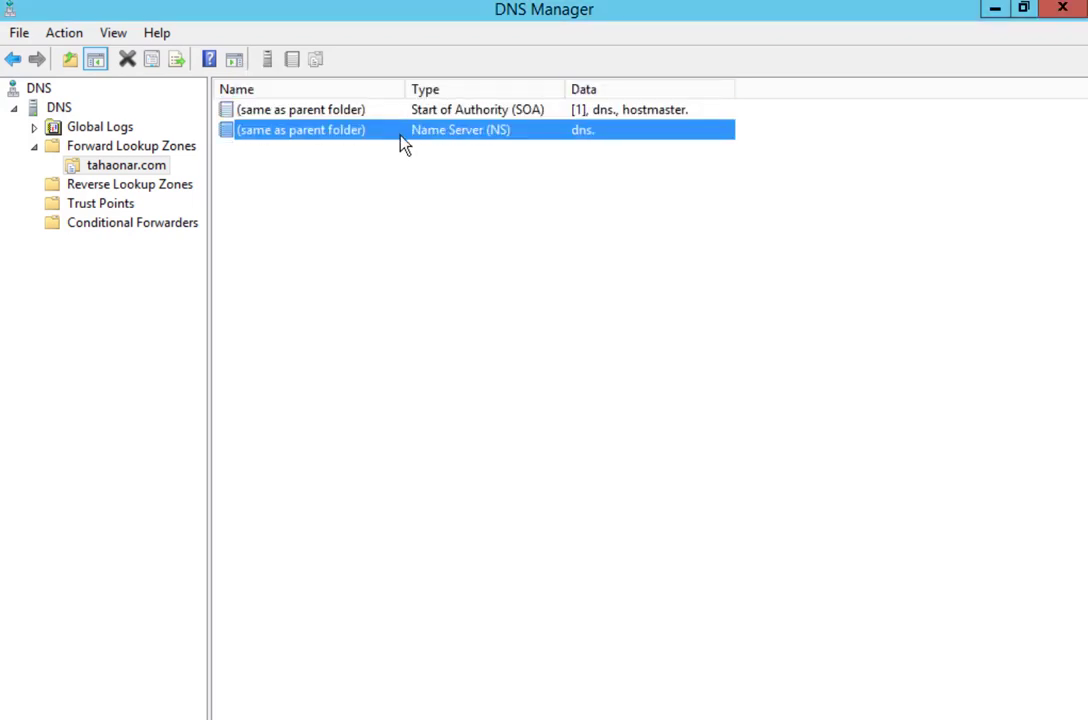
double_click(398, 140)
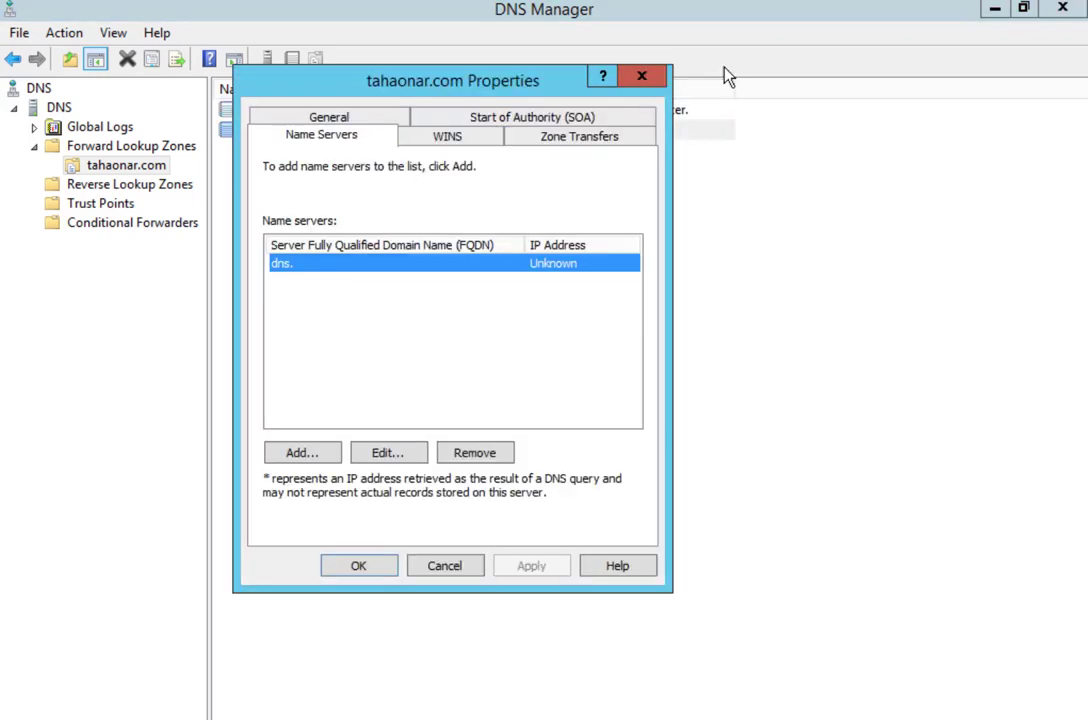
left_click(646, 78)
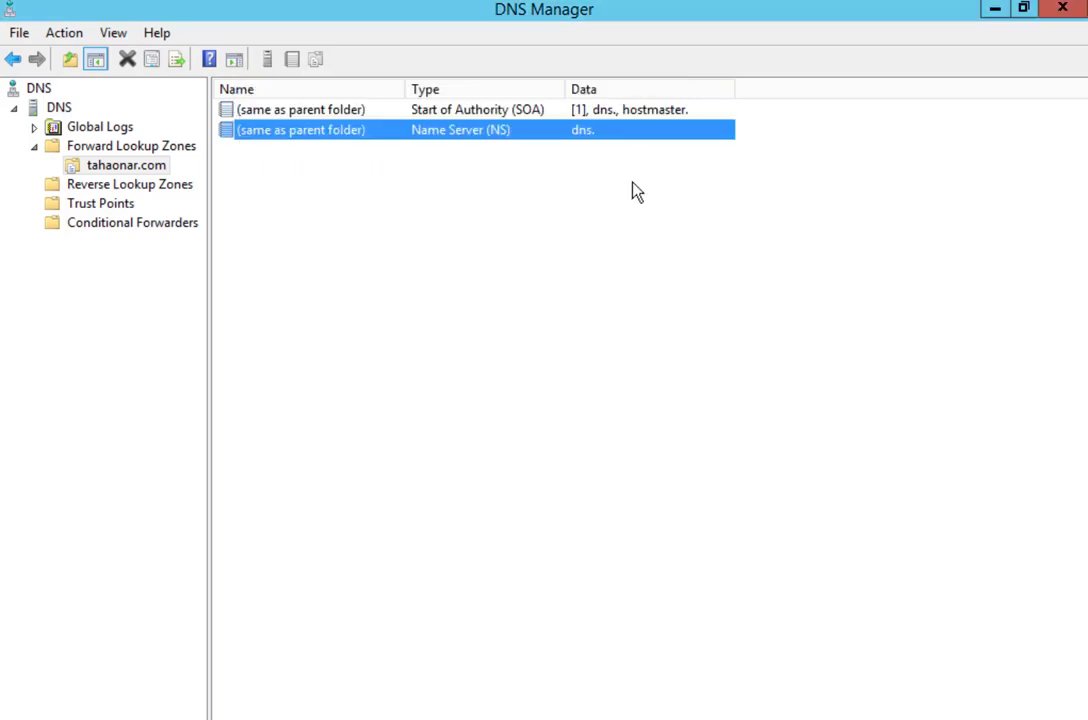
Step: Add a host (A) record named test with IP address 192.168.2.5 to the forward zone, requesting an associated pointer (PTR) record
right_click(389, 168)
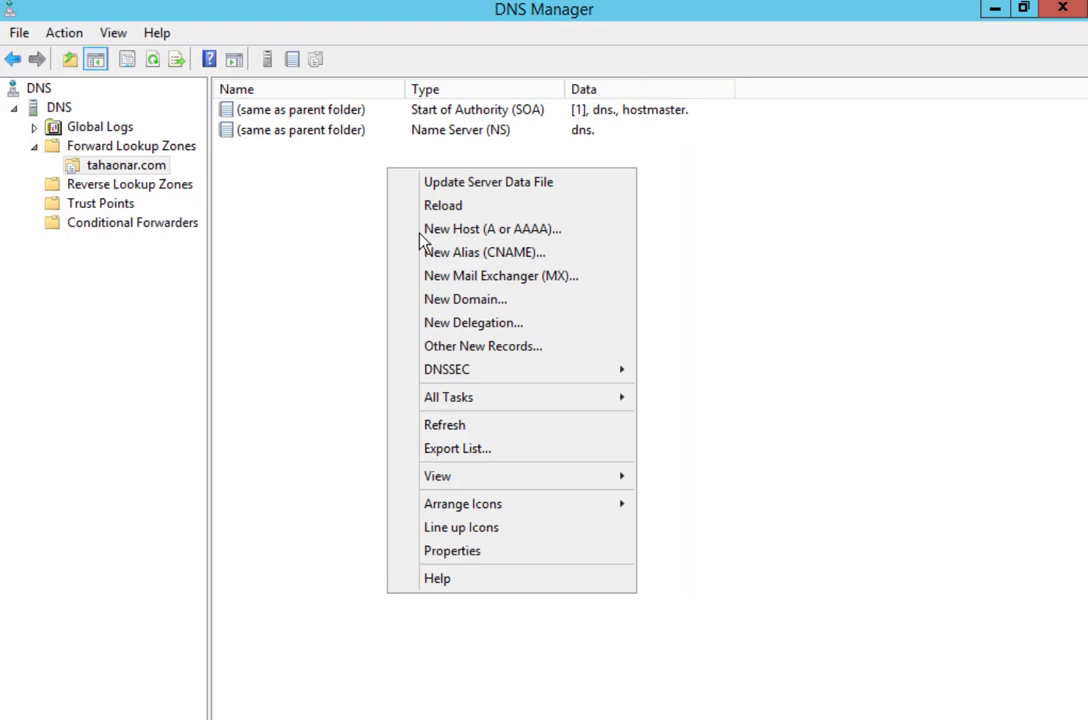
left_click(550, 230)
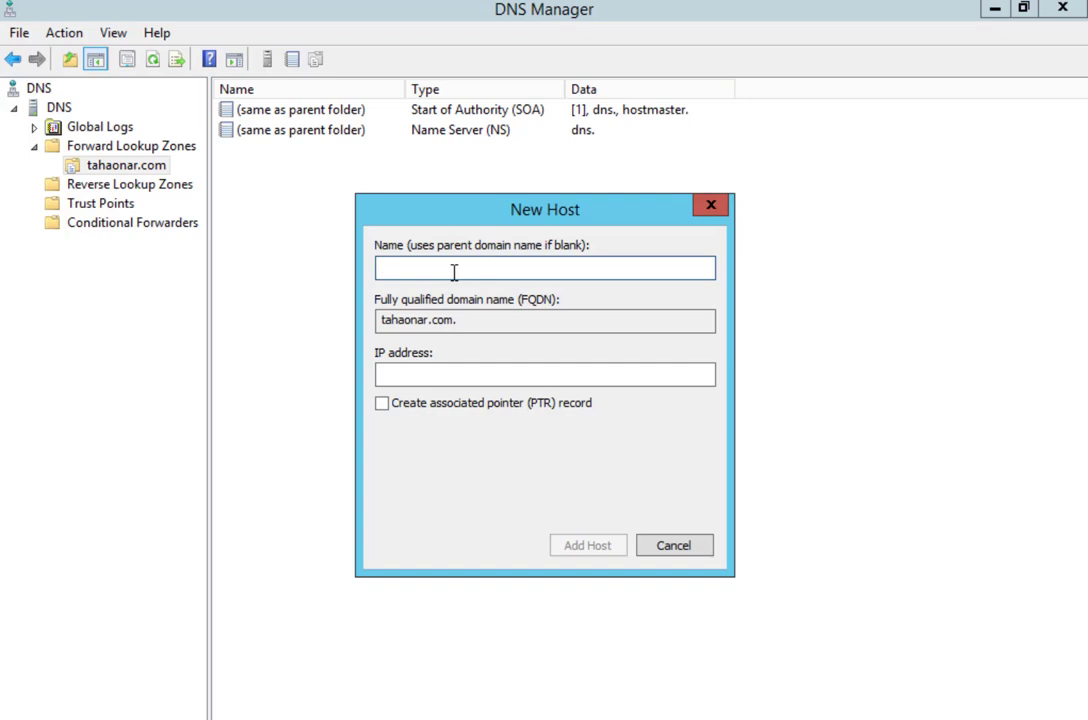
type("test")
key("Tab")
key("Tab")
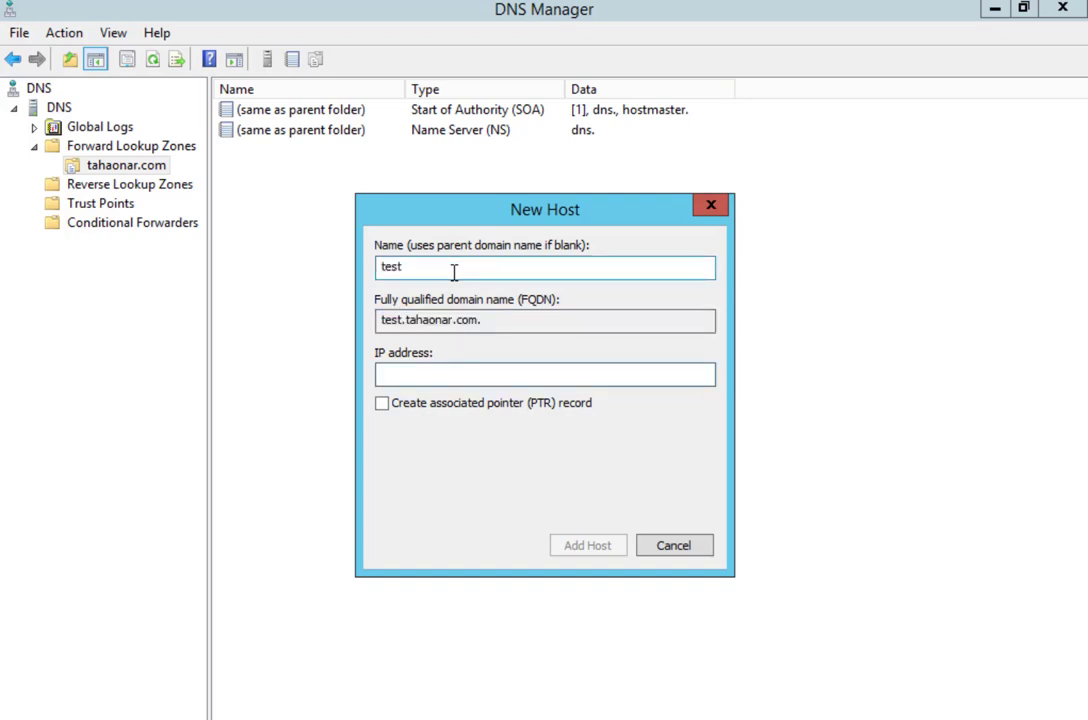
type("192.168.2.5")
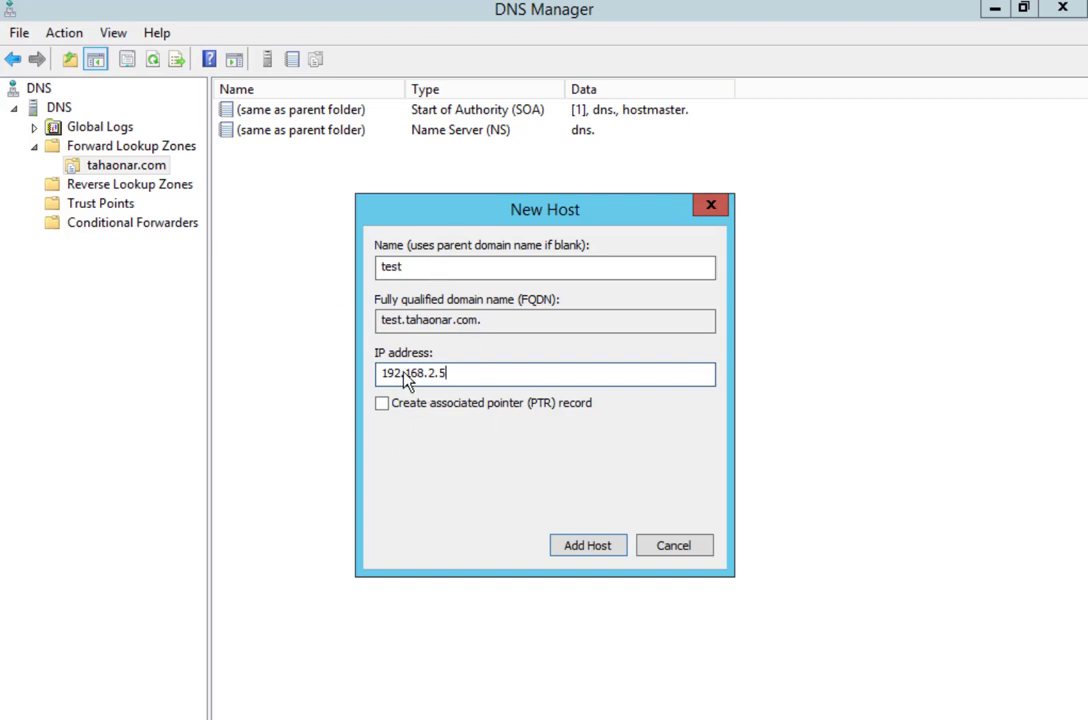
left_click(415, 405)
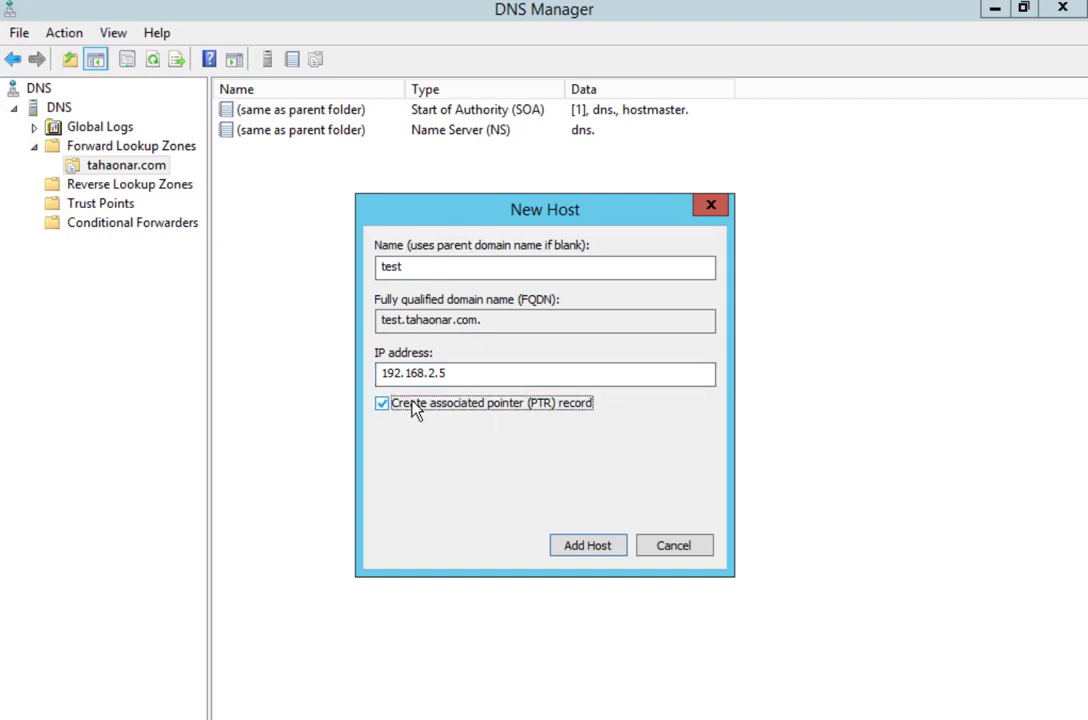
left_click(590, 546)
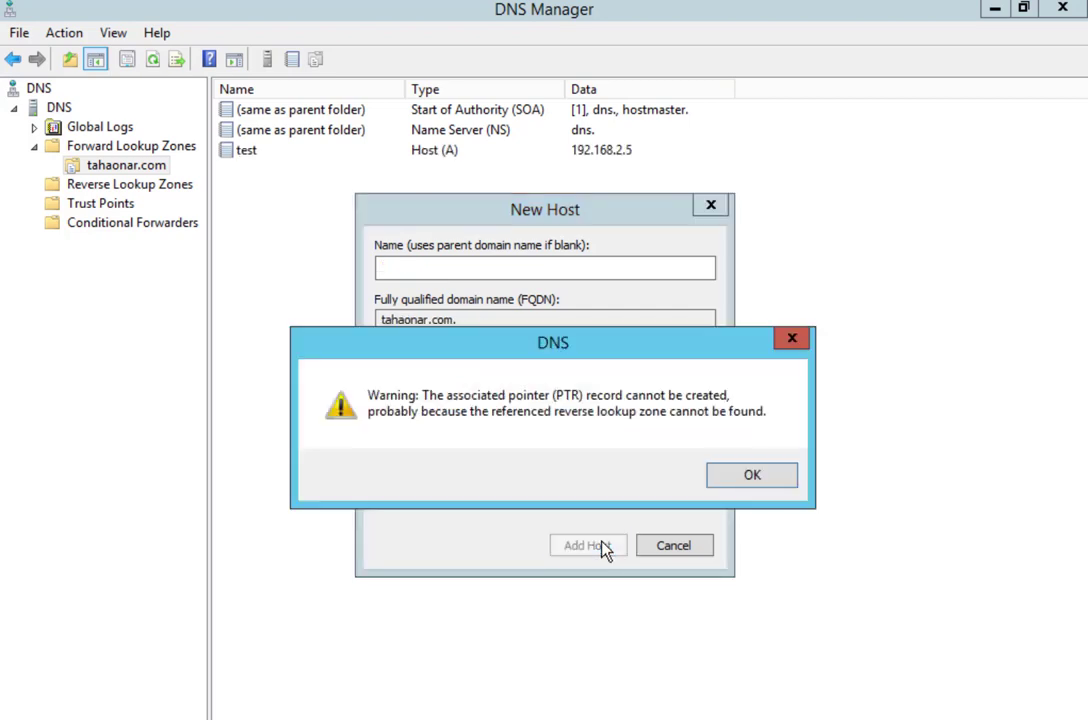
left_click(724, 476)
left_click(674, 548)
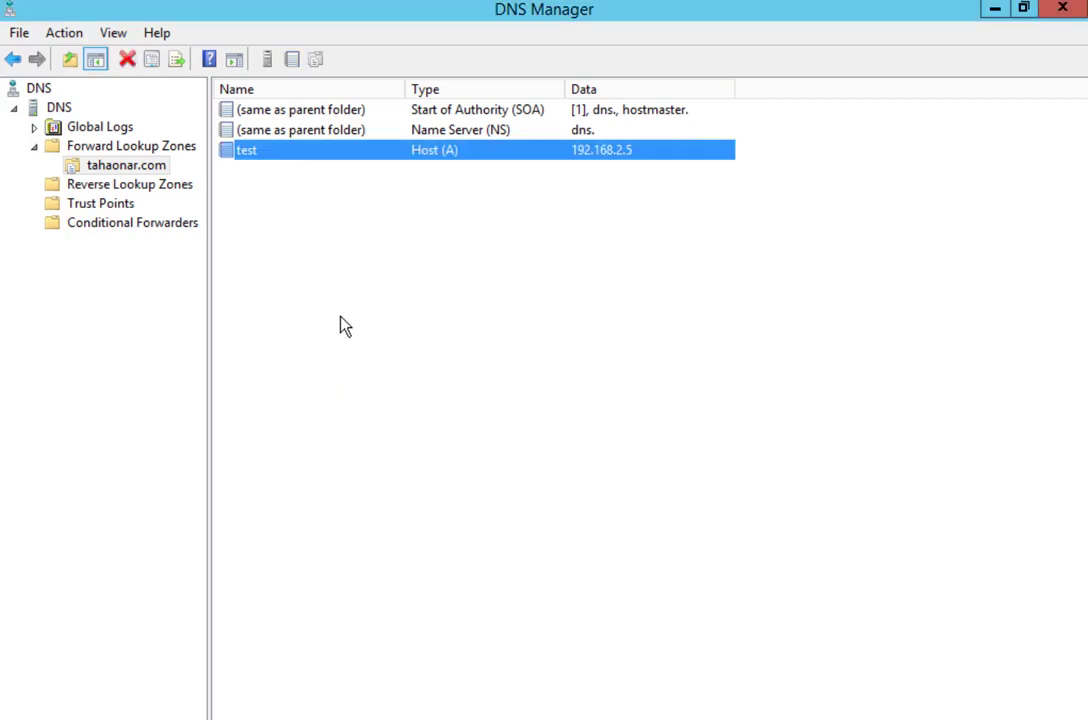
Step: Examine the new mail exchanger (MX) form and the Alias (CNAME) and Service Location (SRV) record types without creating a record
right_click(323, 270)
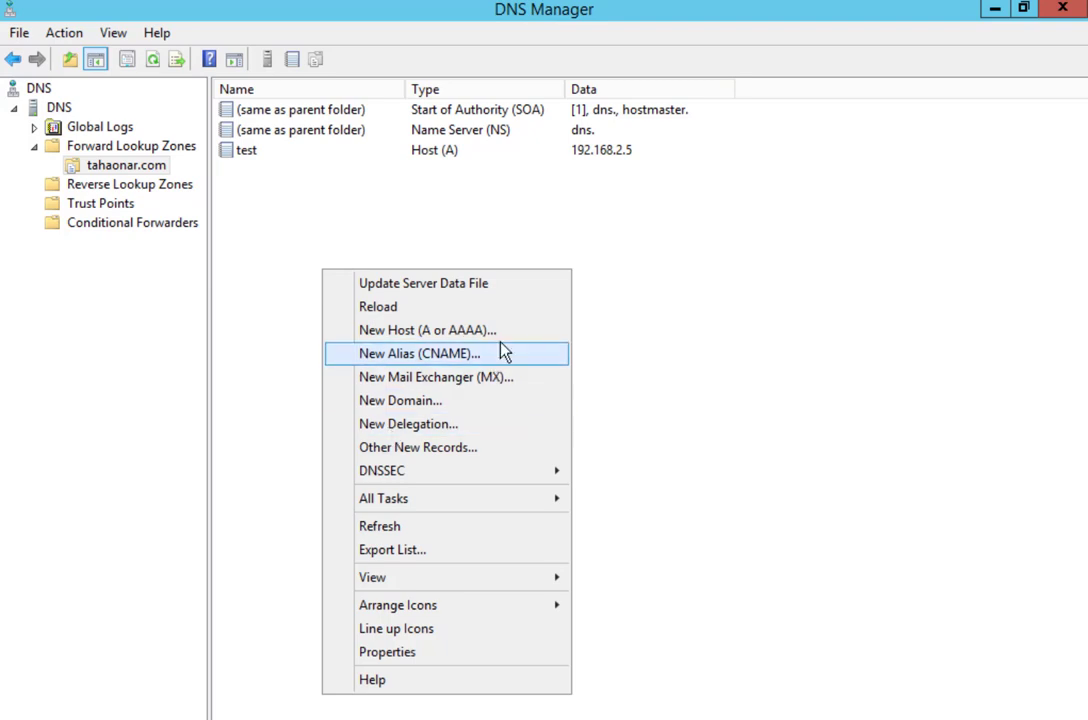
left_click(508, 379)
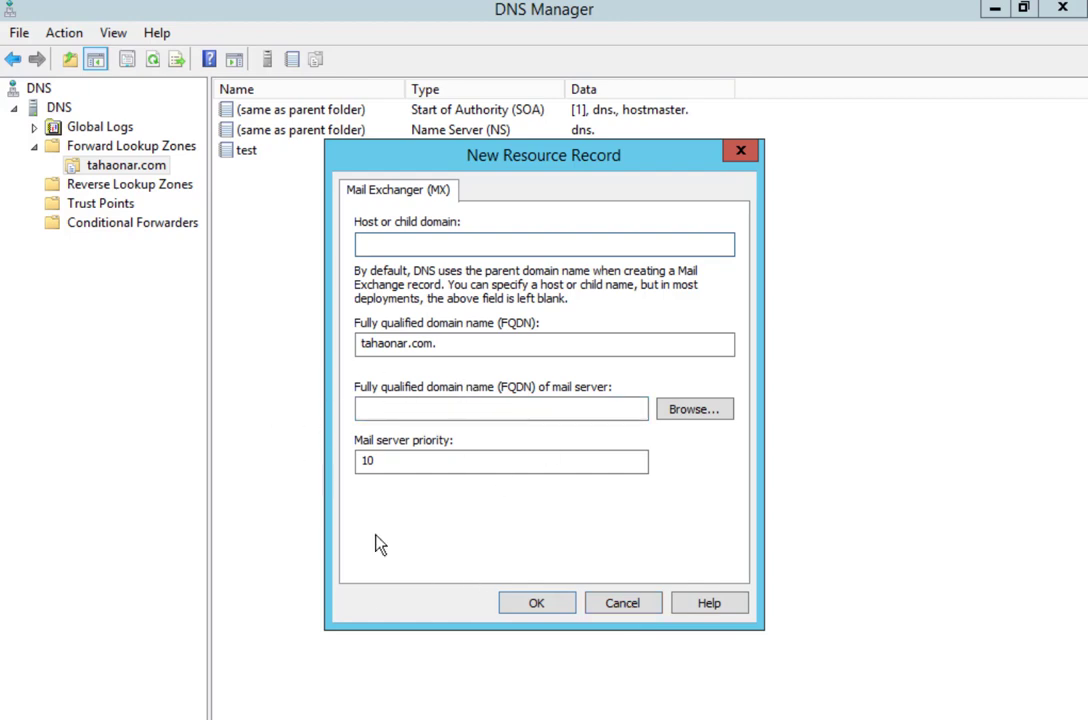
left_click(558, 605)
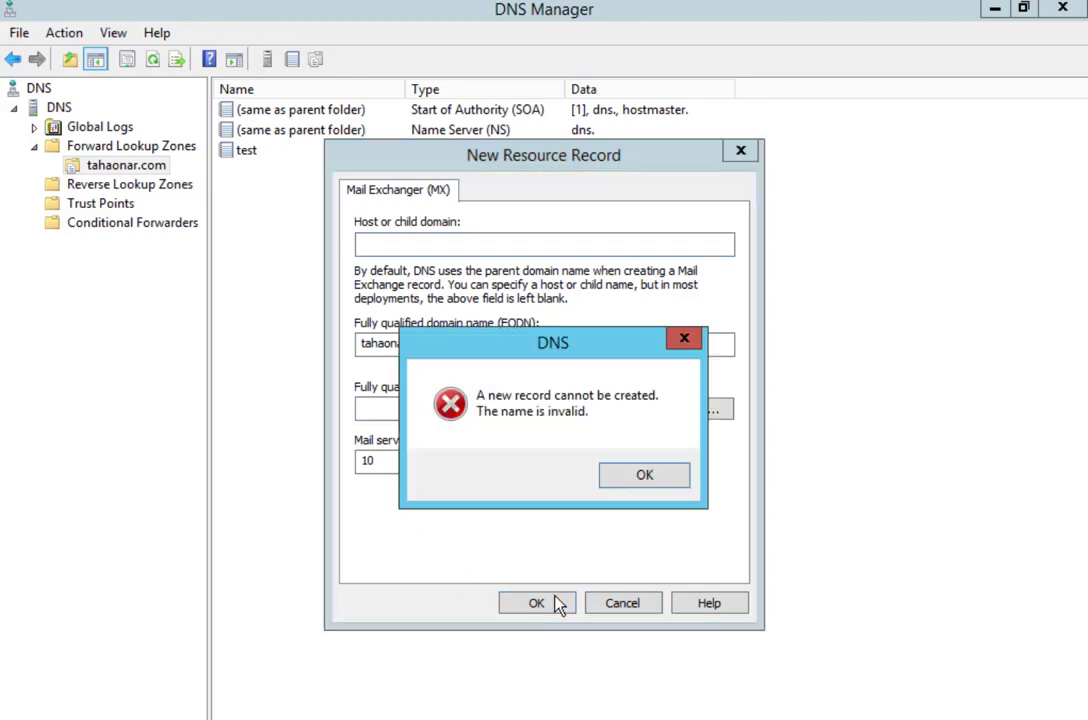
left_click(604, 483)
left_click(448, 266)
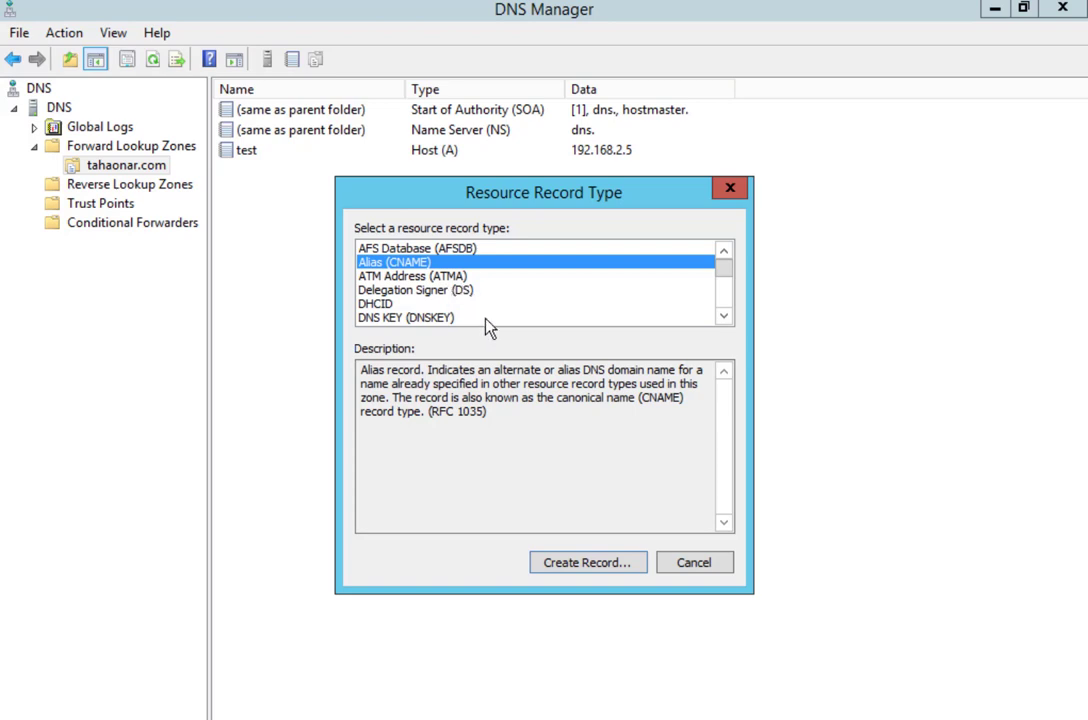
key("s")
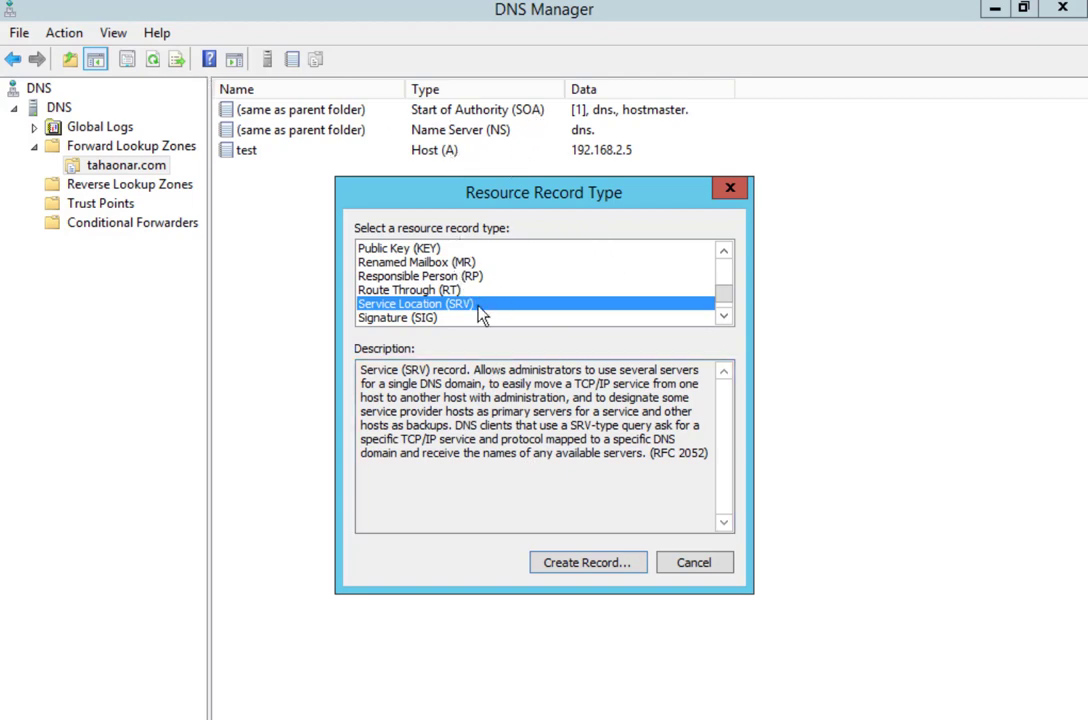
left_click(693, 563)
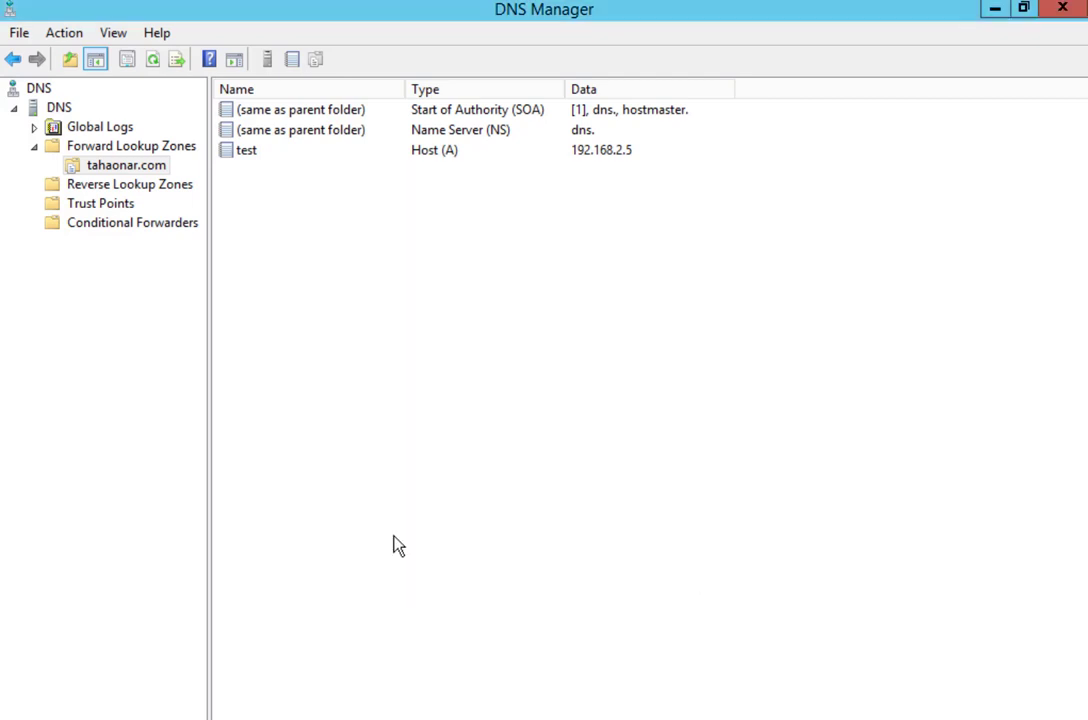
Step: Create a primary IPv4 reverse lookup zone for network ID 192.168.2, with a new zone file and dynamic updates not allowed
left_click(143, 190)
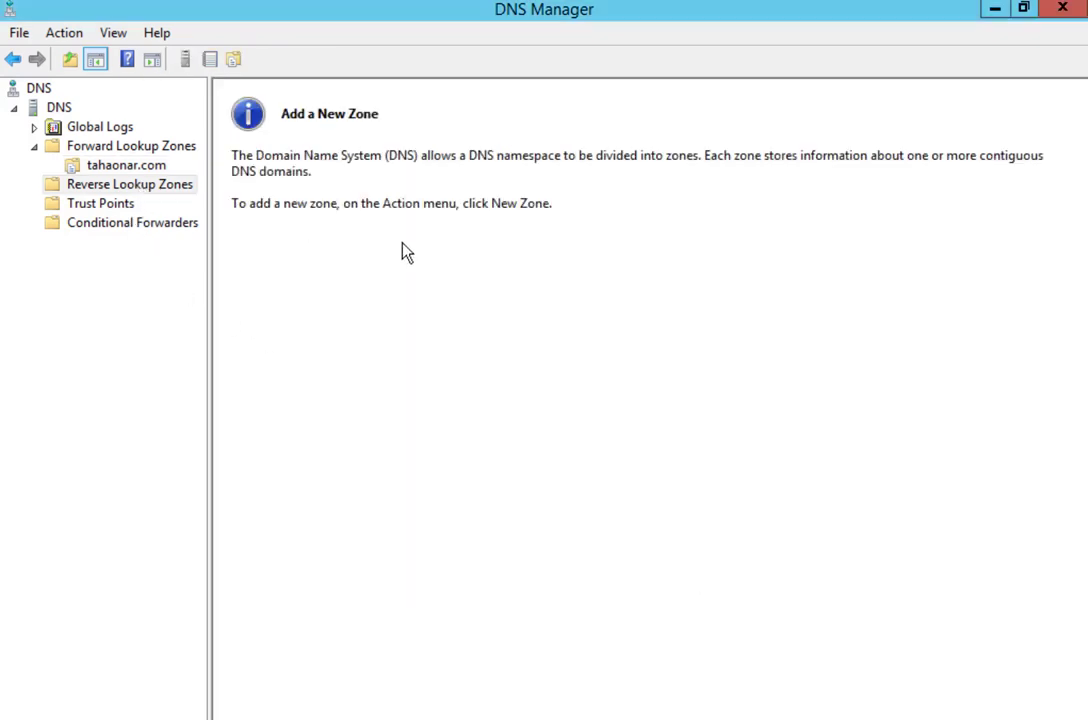
right_click(189, 190)
left_click(232, 198)
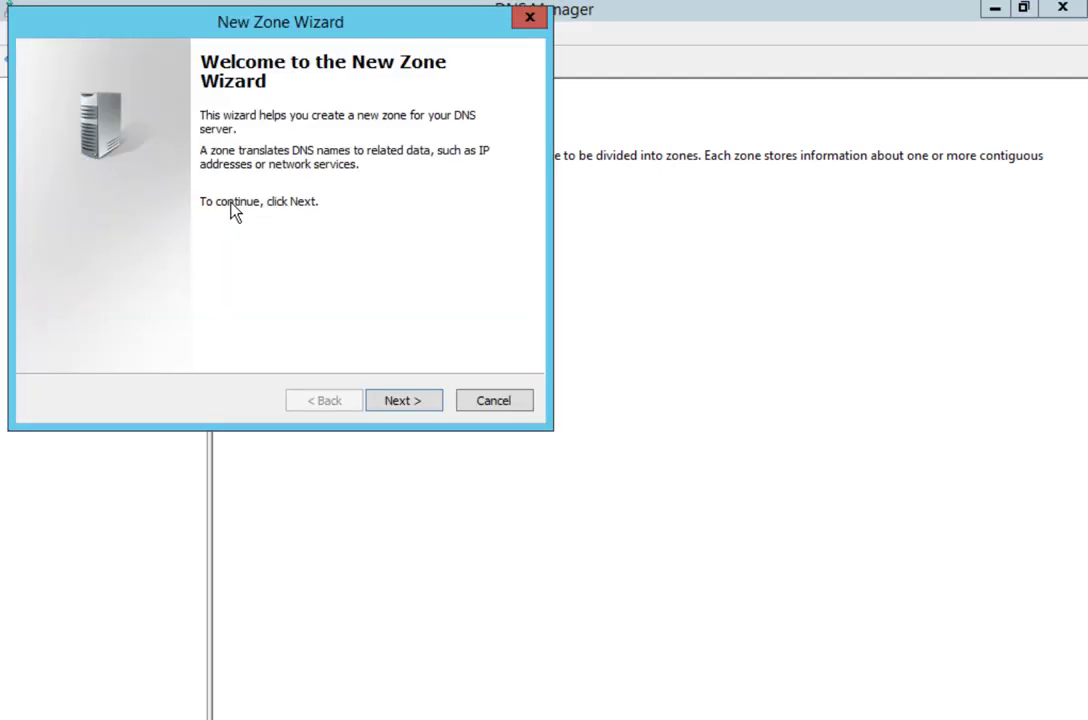
left_click(385, 402)
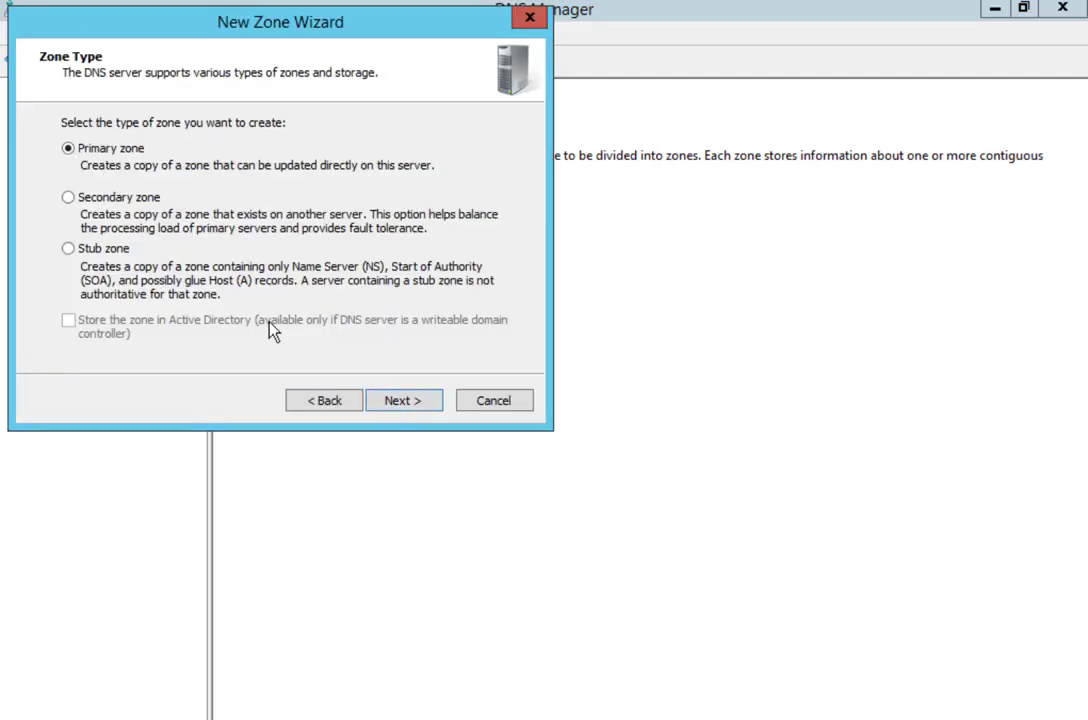
left_click(403, 402)
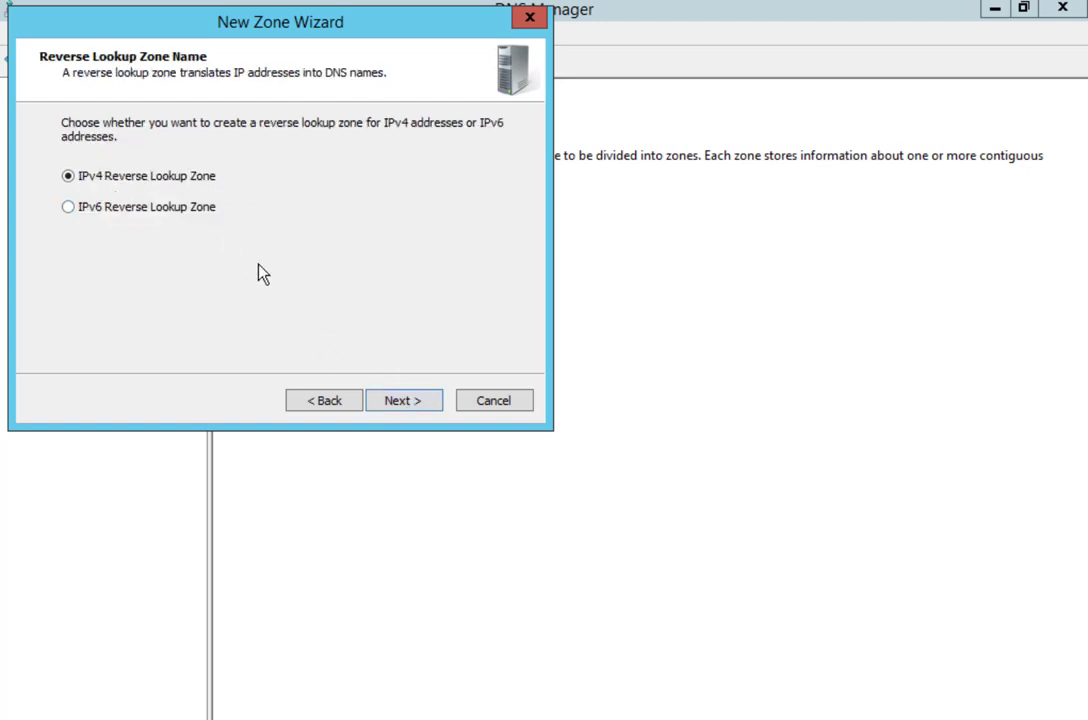
left_click(405, 398)
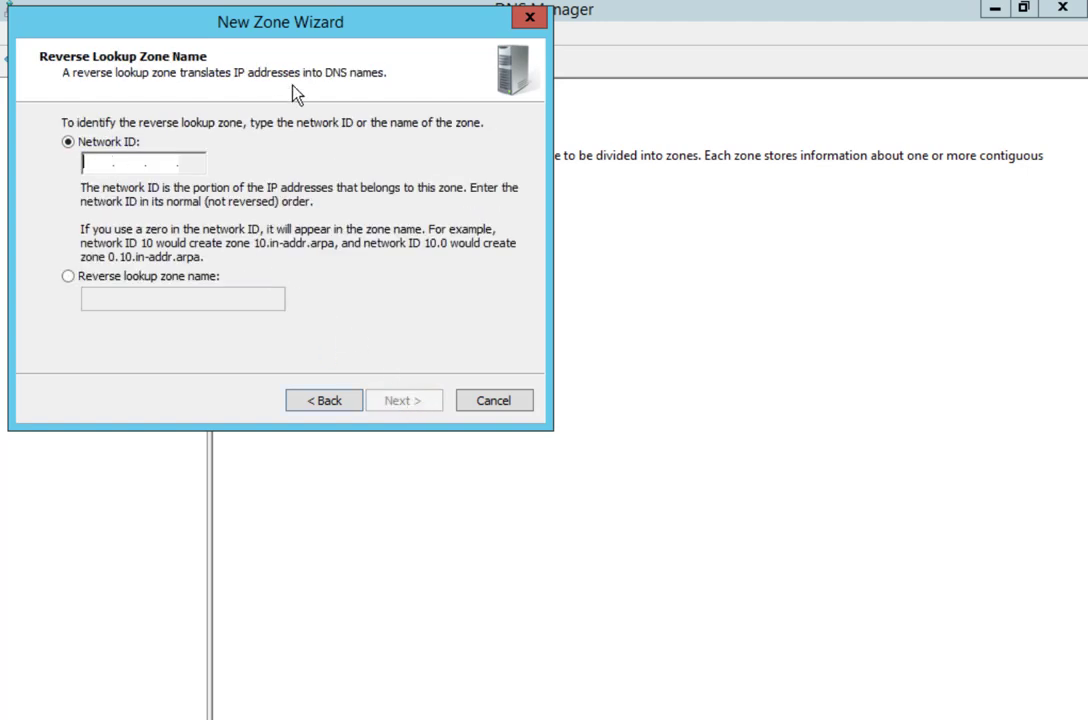
type("192 .")
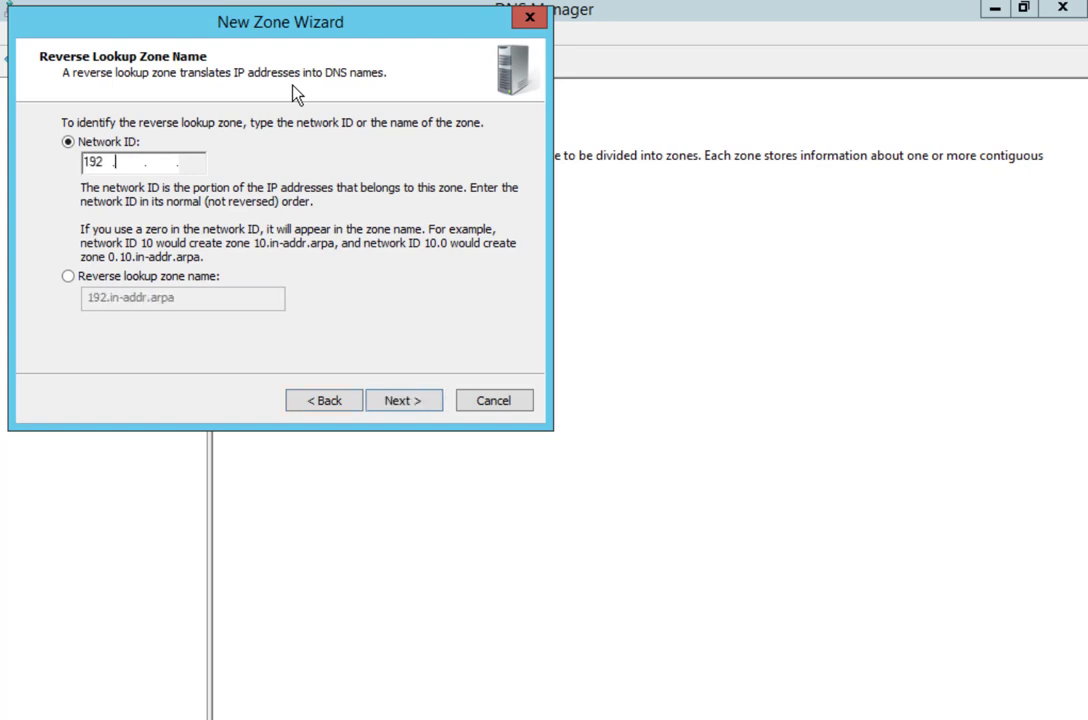
type("168 .2")
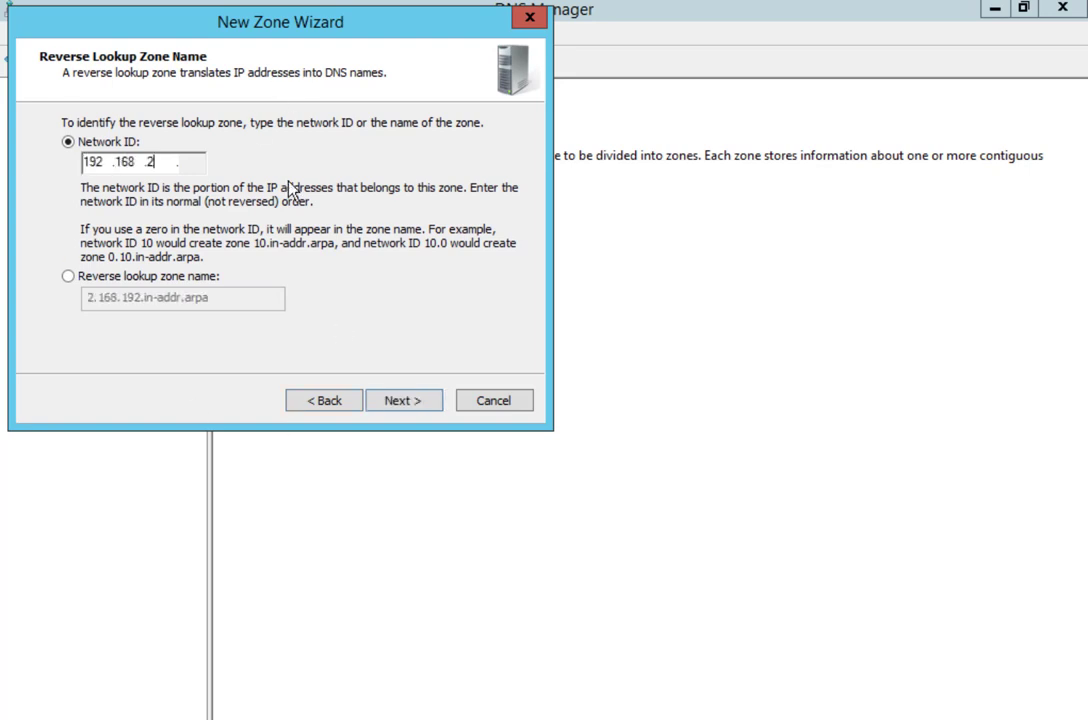
left_click(414, 405)
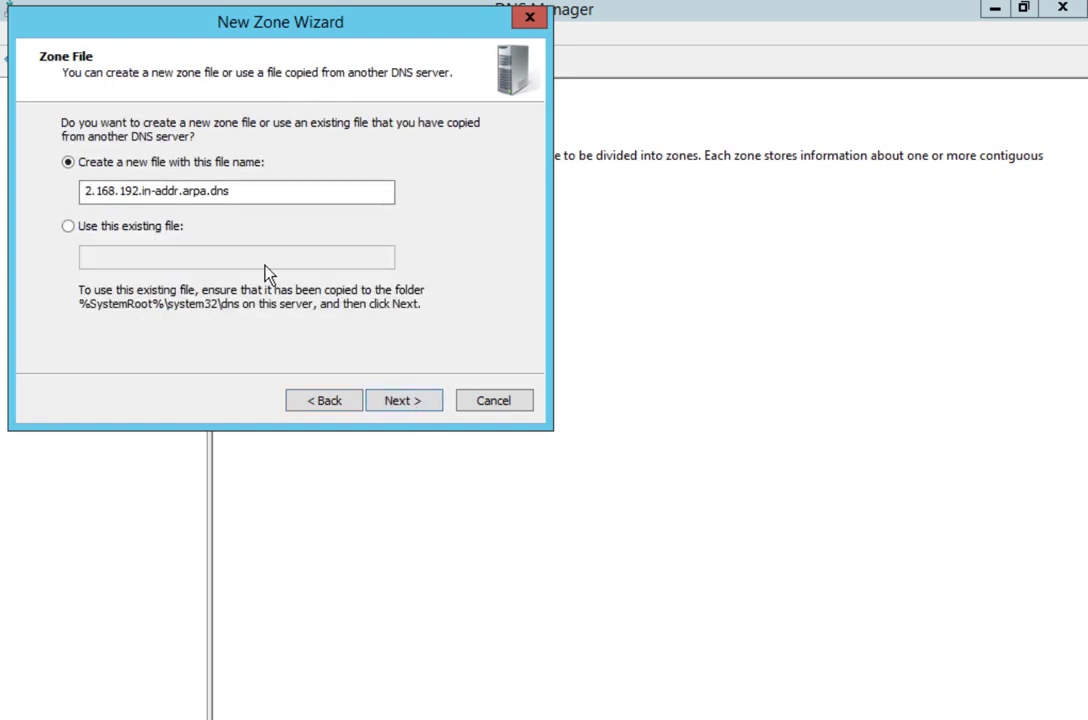
left_click(383, 404)
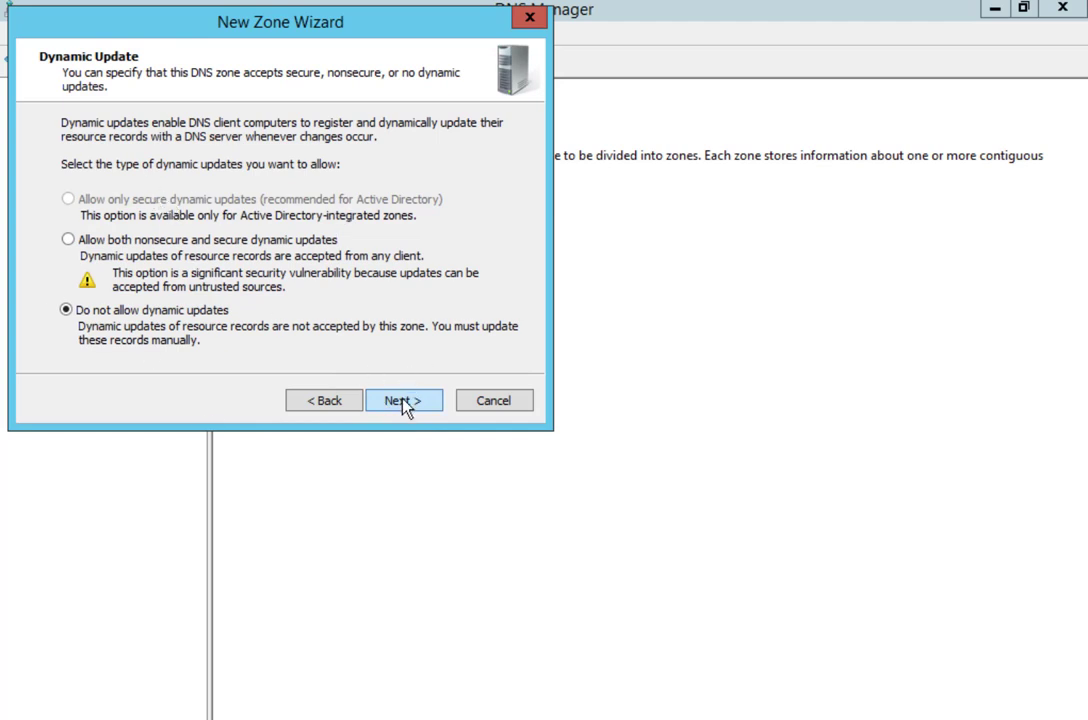
left_click(403, 403)
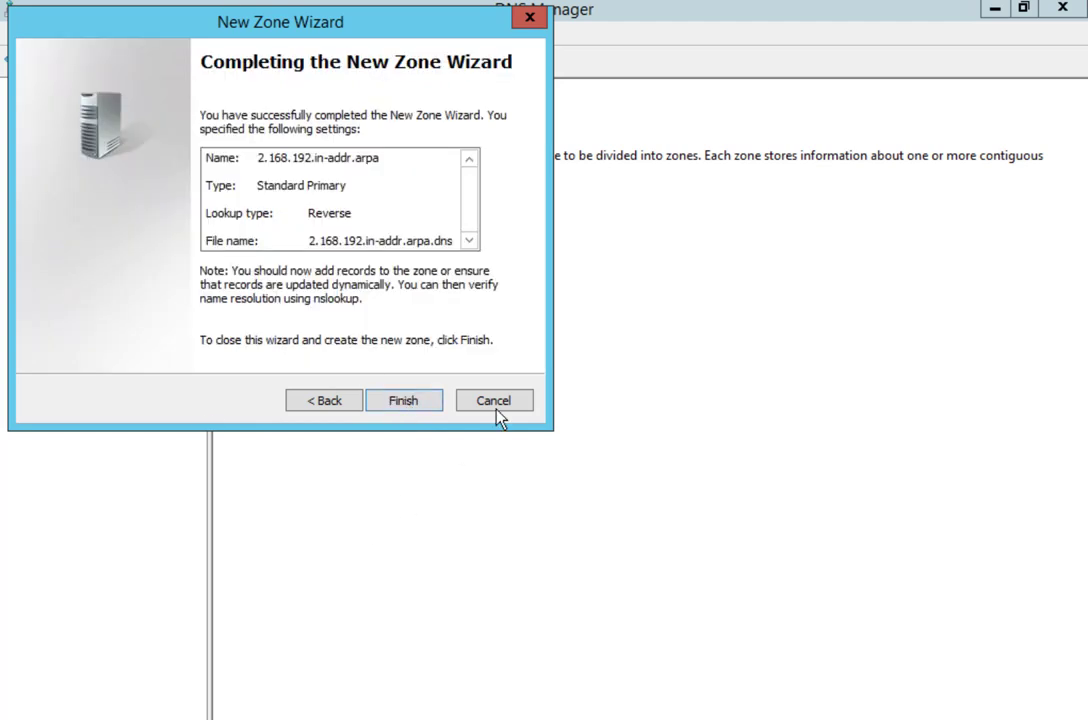
left_click(428, 410)
Step: Show the records of the new reverse lookup zone and return to the list of forward lookup zones
key("Right")
key("Down")
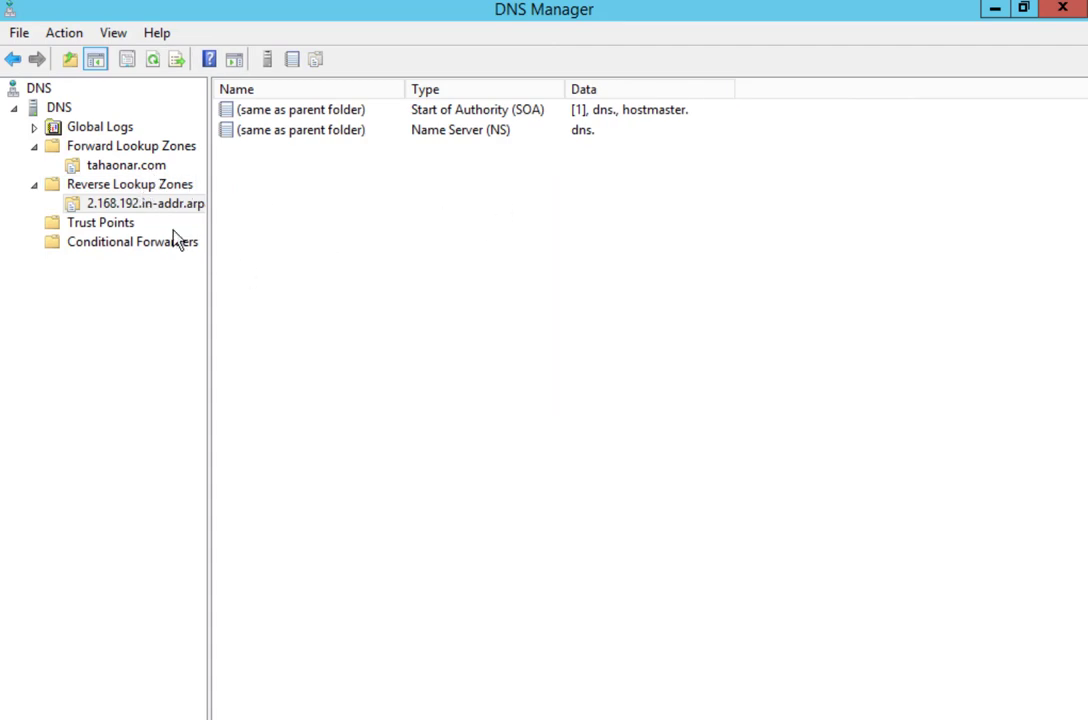
key("Up")
key("Up")
key("Up")
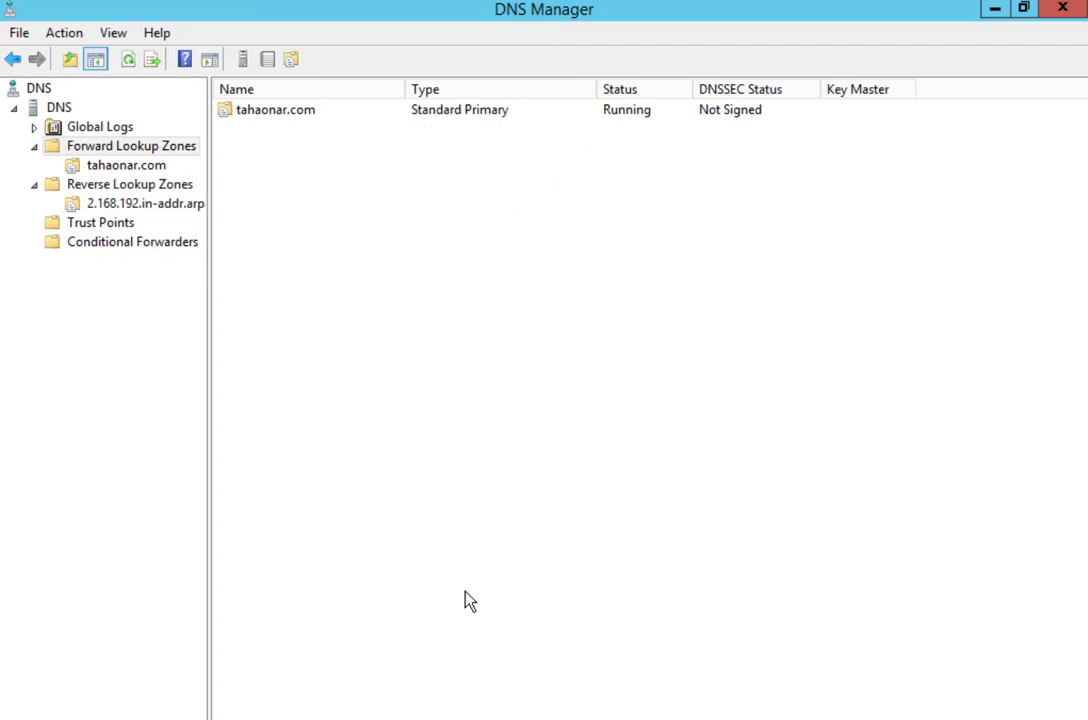